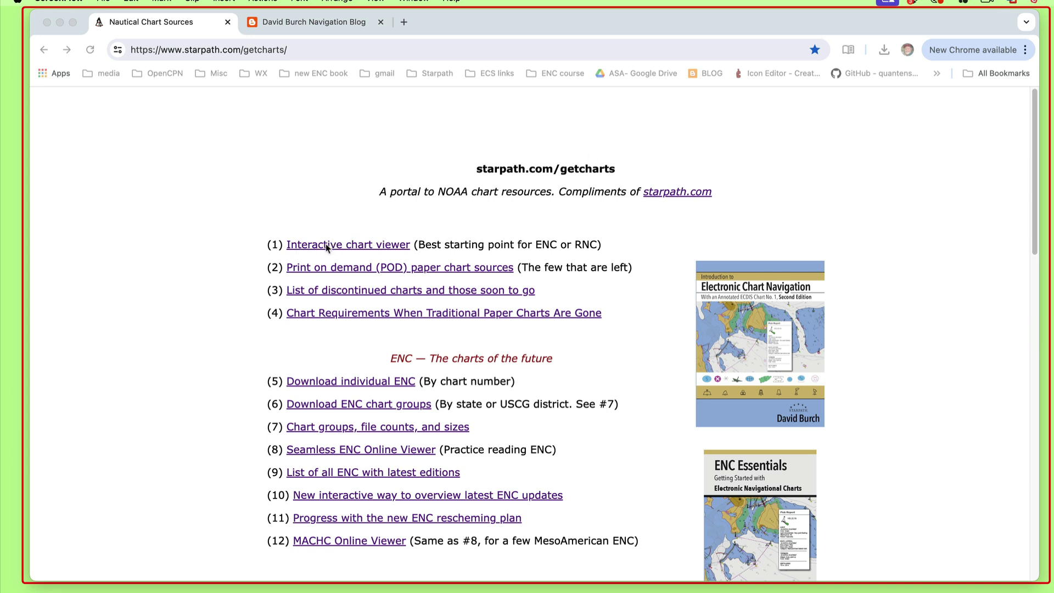
- Open the Interactive chart viewer from the chart portal and show its paper charts (RNC & PDF) catalog
{"action": "left_click", "coordinate": [328, 247]}
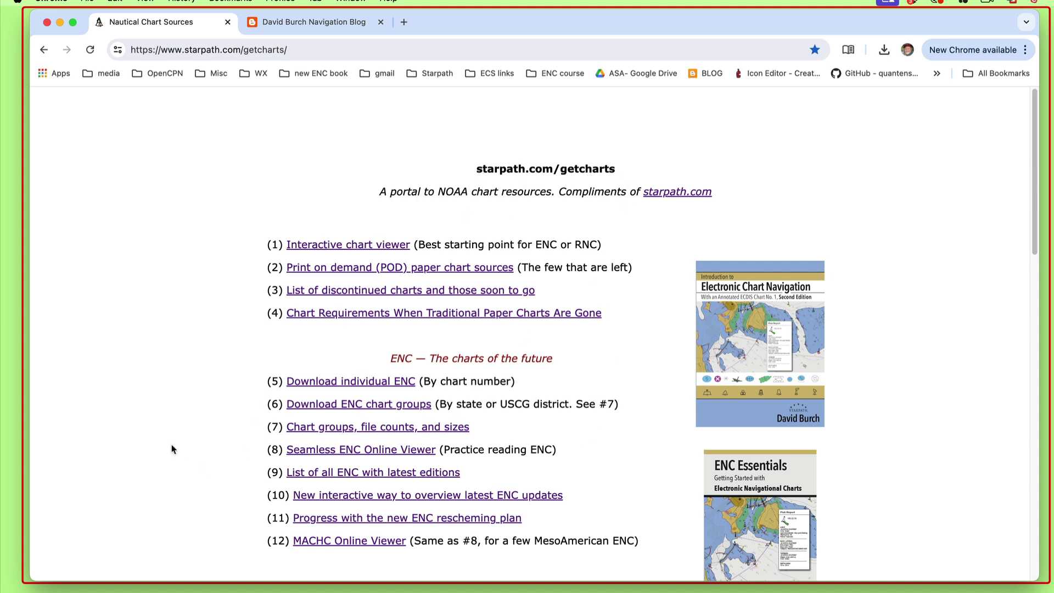
{"action": "left_click", "coordinate": [329, 246]}
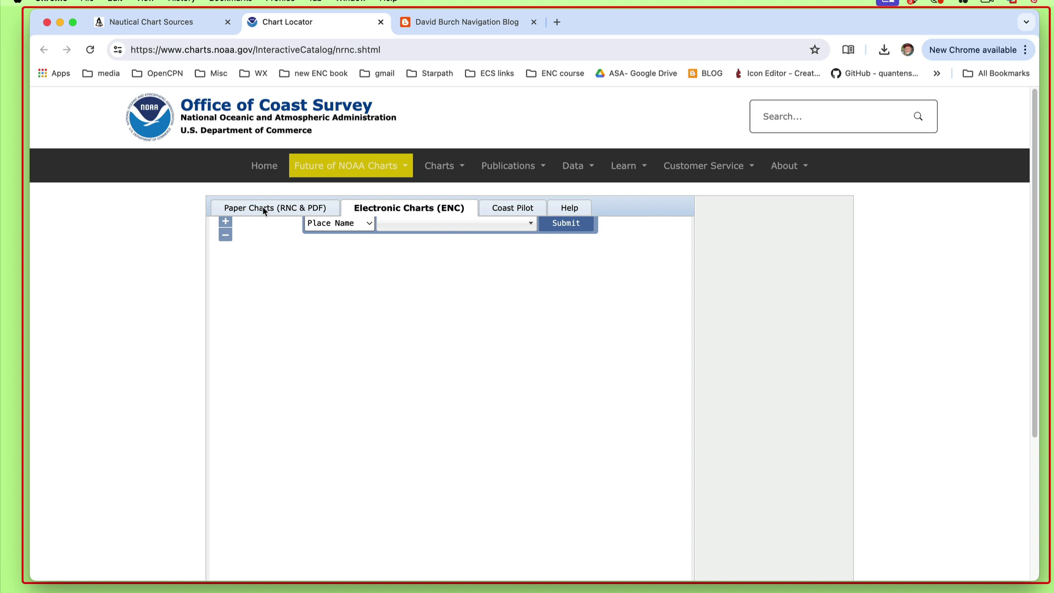
{"action": "left_click", "coordinate": [258, 211]}
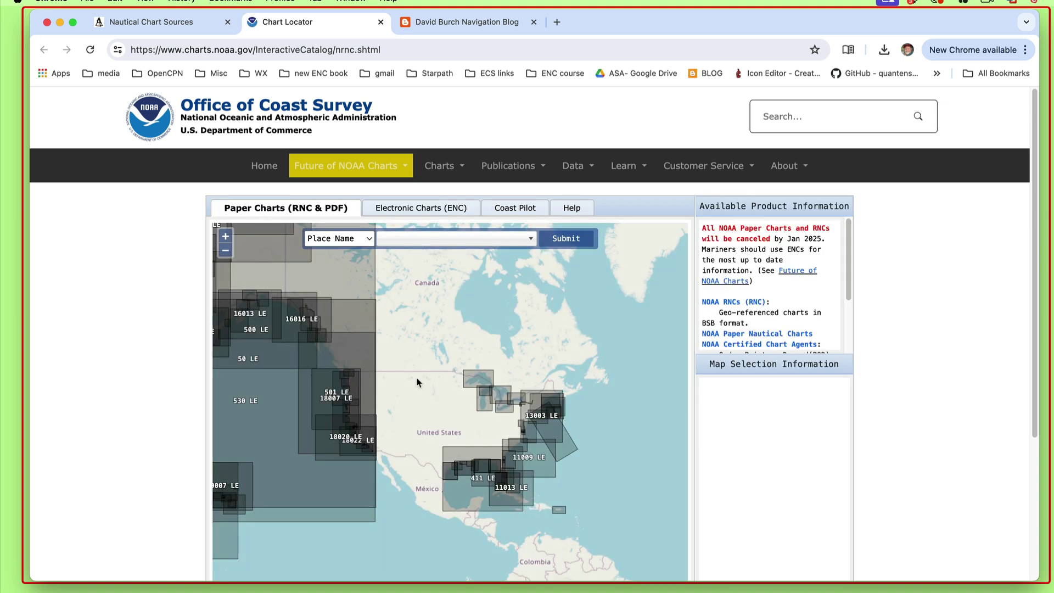
- Find the Seattle area on the paper chart map and select chart 18003 to view its information and coverage
{"action": "left_click_drag", "start_coordinate": [424, 342], "coordinate": [545, 348]}
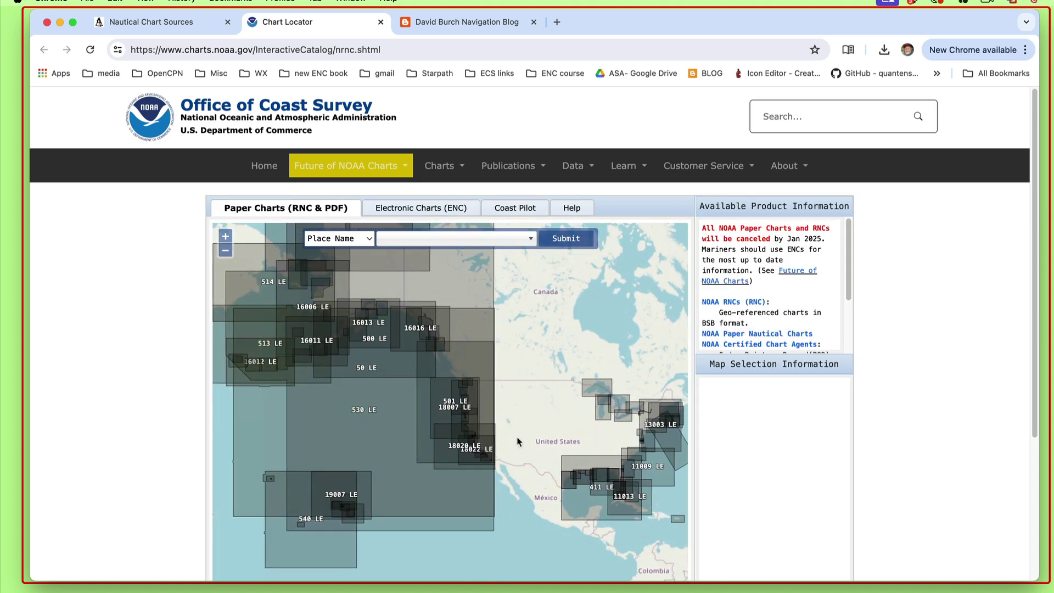
{"action": "scroll", "coordinate": [514, 468], "scroll_direction": "up", "scroll_amount": 2}
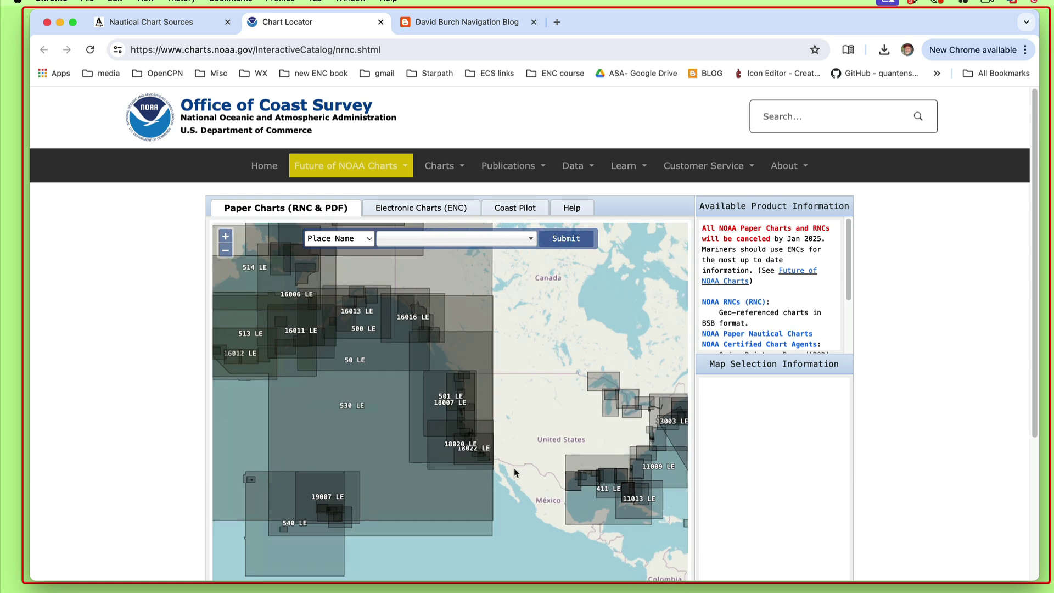
{"action": "left_click_drag", "start_coordinate": [529, 330], "coordinate": [595, 383]}
{"action": "scroll", "coordinate": [594, 384], "scroll_direction": "up", "scroll_amount": 2}
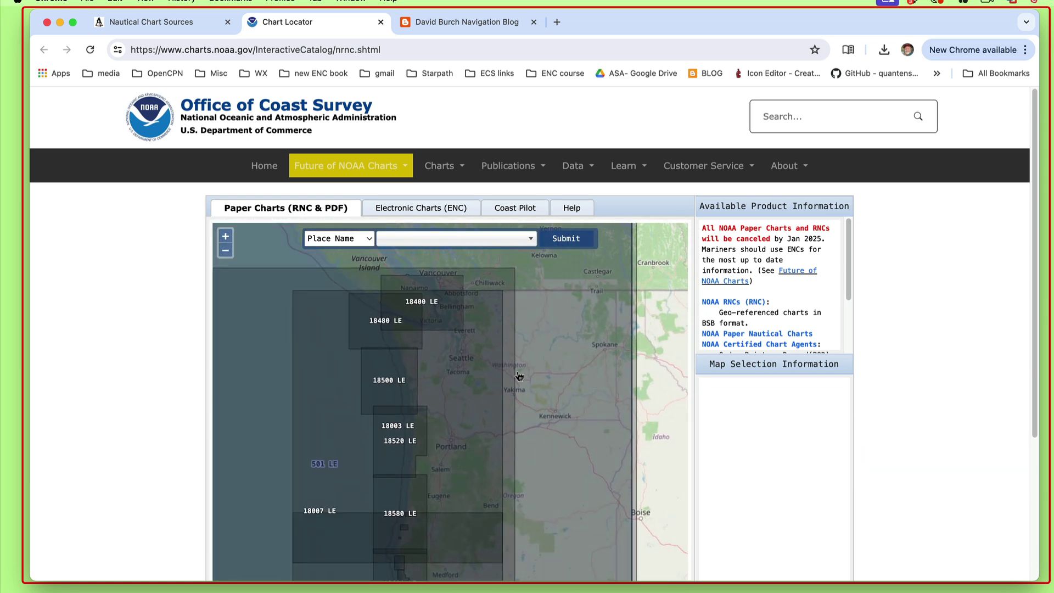
{"action": "scroll", "coordinate": [514, 377], "scroll_direction": "up", "scroll_amount": 1}
{"action": "left_click_drag", "start_coordinate": [565, 344], "coordinate": [660, 458]}
{"action": "scroll", "coordinate": [487, 450], "scroll_direction": "up", "scroll_amount": 1}
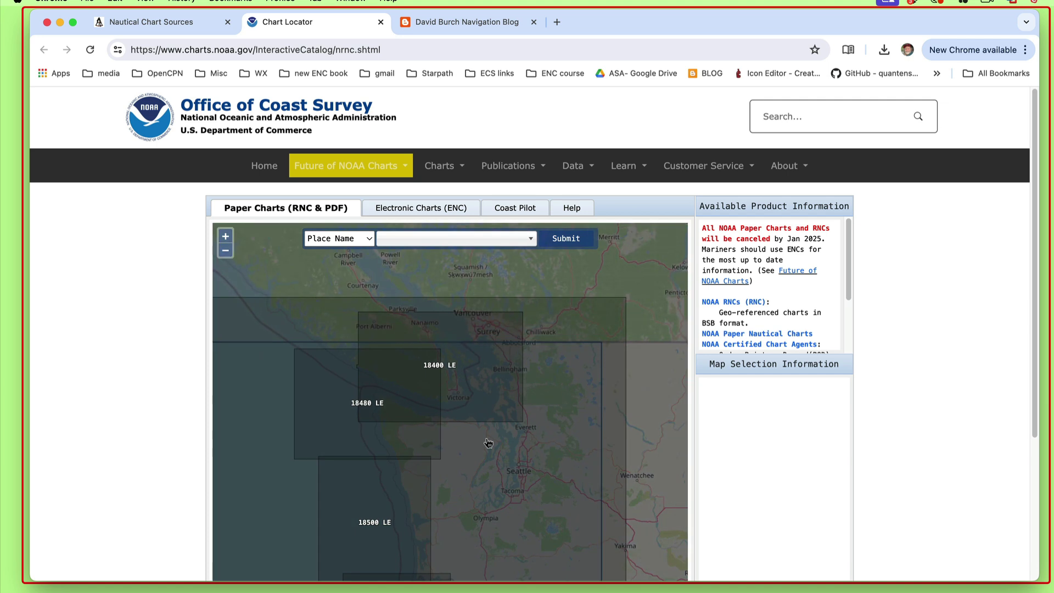
{"action": "left_click_drag", "start_coordinate": [560, 487], "coordinate": [528, 381]}
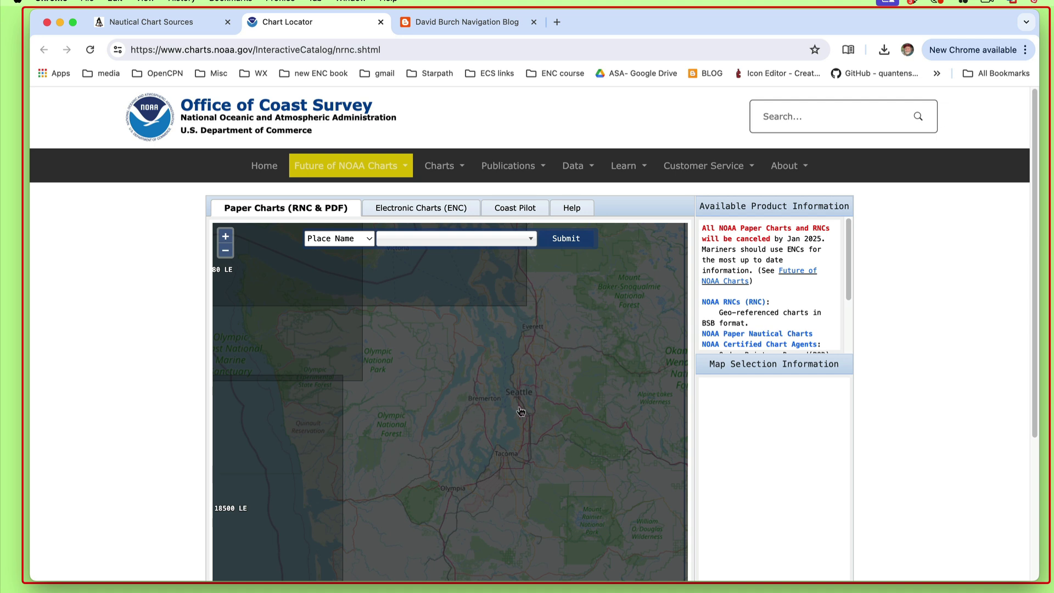
{"action": "scroll", "coordinate": [522, 414], "scroll_direction": "down", "scroll_amount": 3}
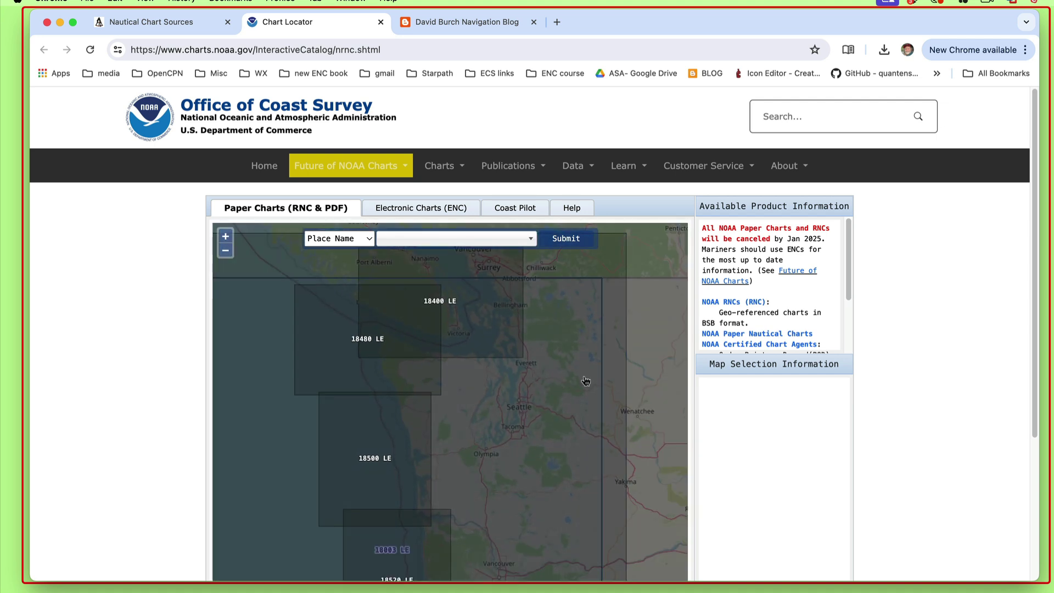
{"action": "left_click", "coordinate": [568, 413]}
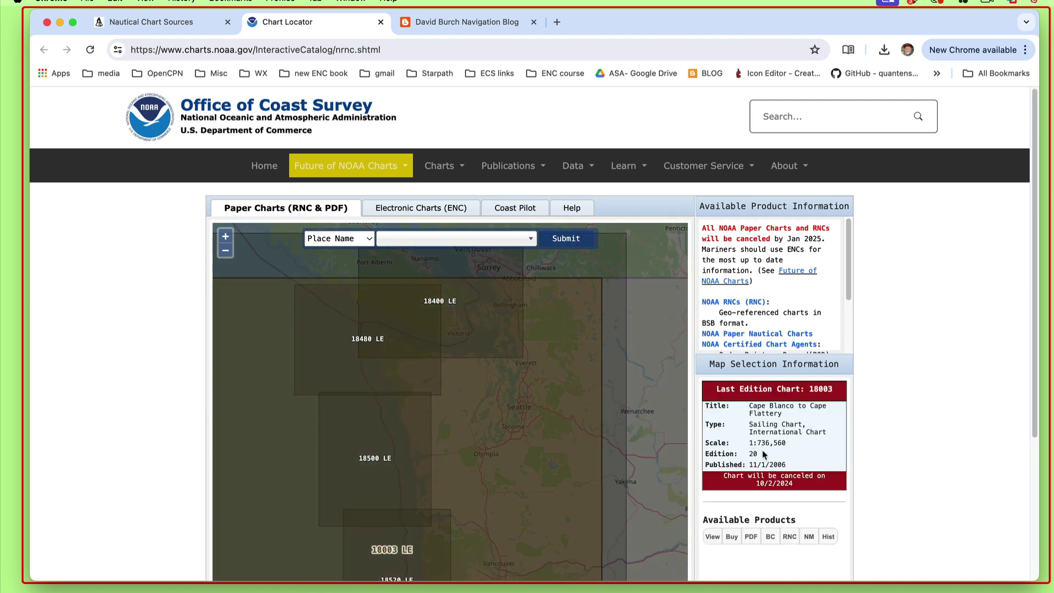
{"action": "scroll", "coordinate": [547, 448], "scroll_direction": "down", "scroll_amount": 1}
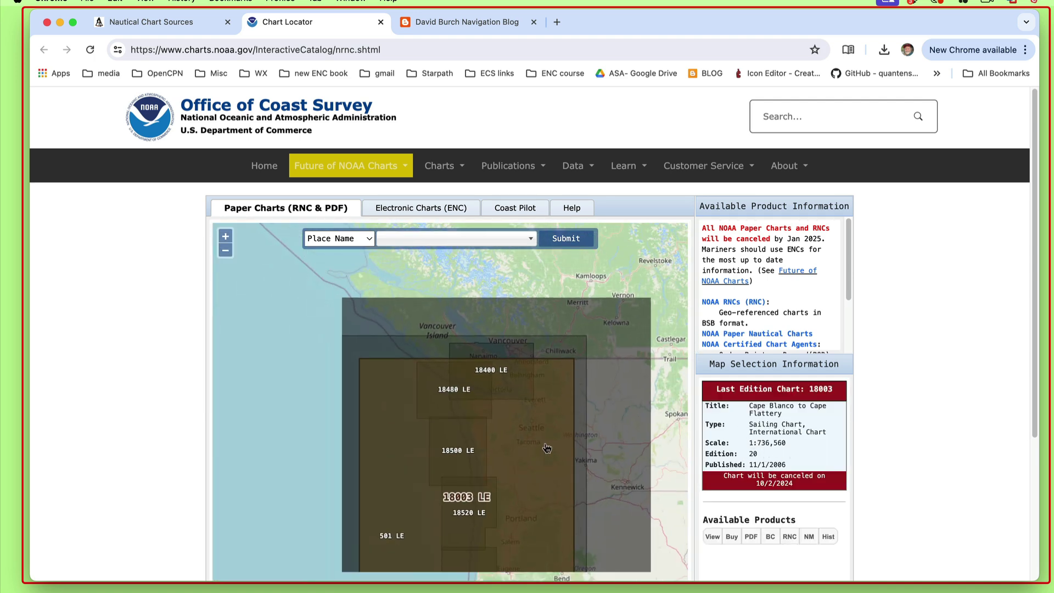
{"action": "scroll", "coordinate": [547, 448], "scroll_direction": "down", "scroll_amount": 1}
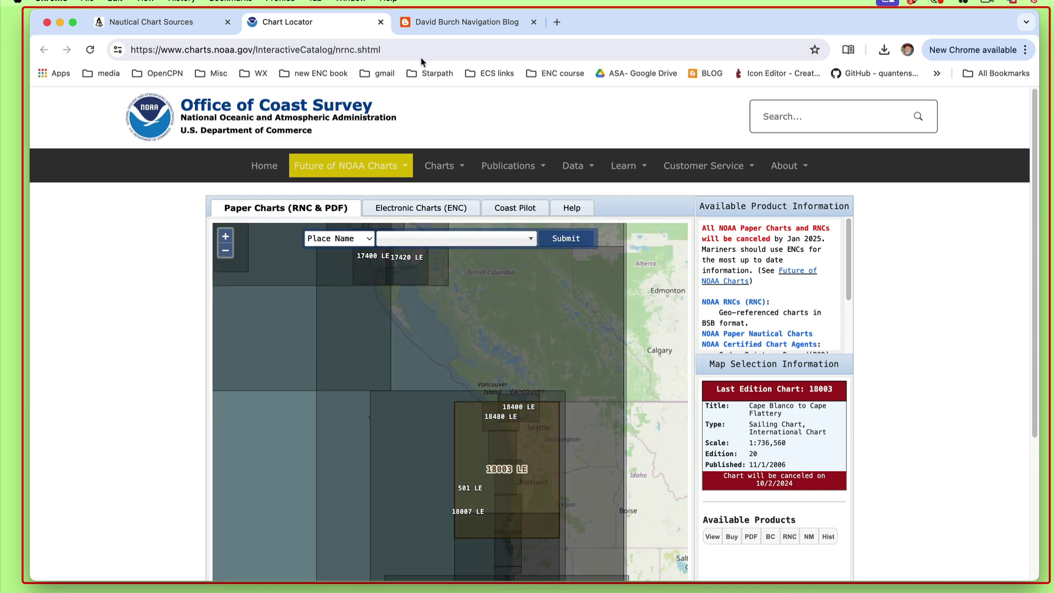
- Return to the chart portal, open the article on getting a copy of discontinued charts, and skim its first two parts
{"action": "left_click", "coordinate": [172, 23]}
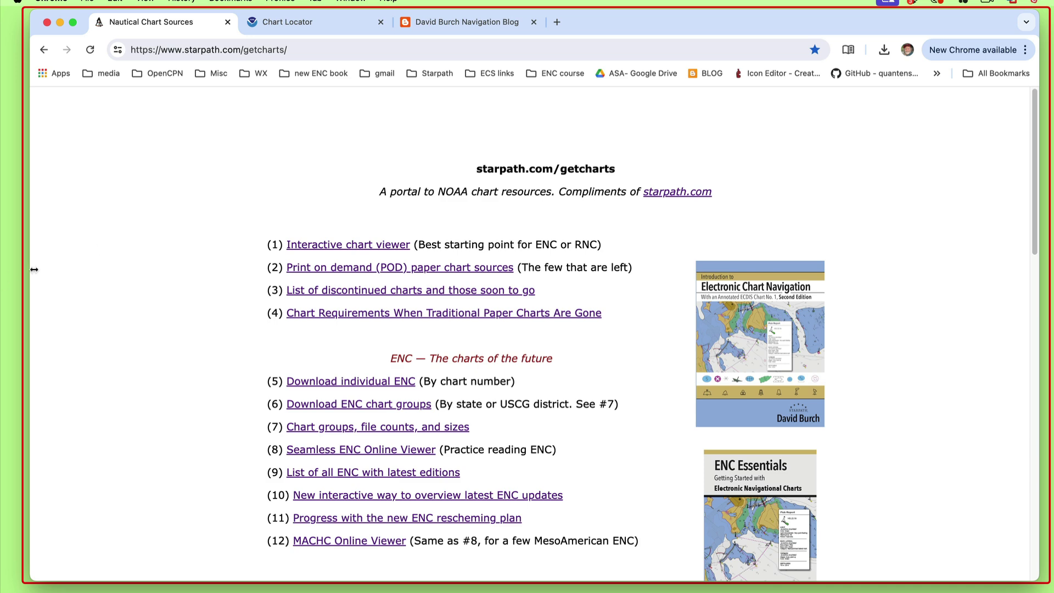
{"action": "scroll", "coordinate": [255, 517], "scroll_direction": "down", "scroll_amount": 2}
{"action": "scroll", "coordinate": [255, 517], "scroll_direction": "down", "scroll_amount": 5}
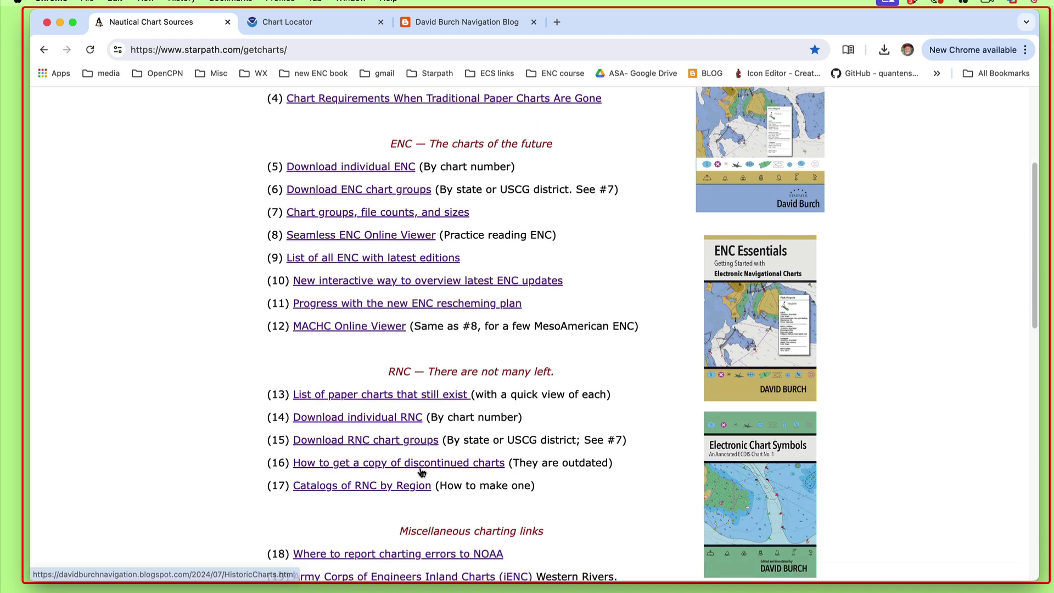
{"action": "left_click", "coordinate": [448, 466]}
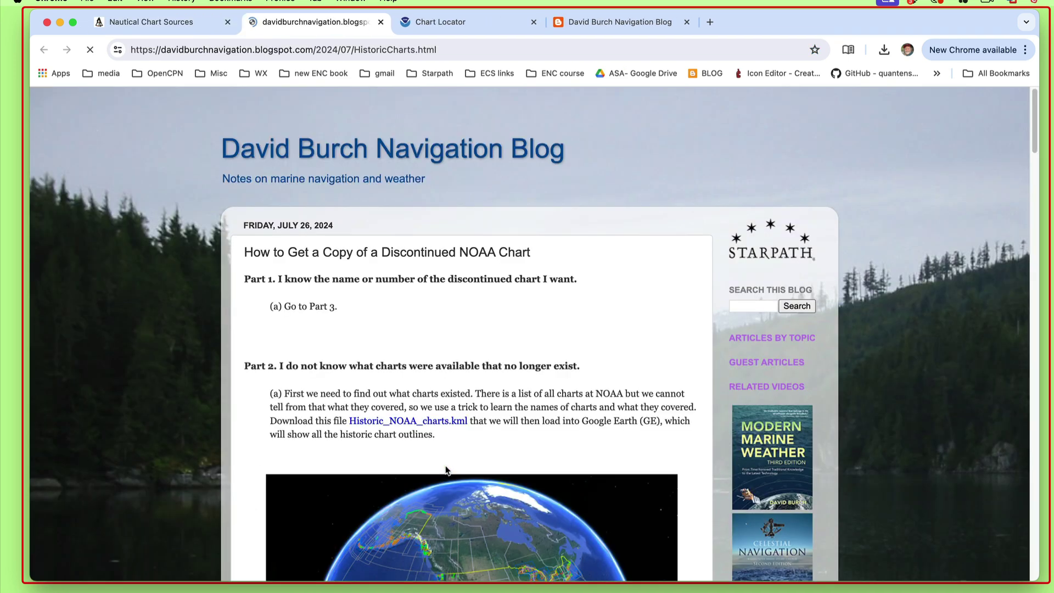
{"action": "scroll", "coordinate": [497, 416], "scroll_direction": "down", "scroll_amount": 8}
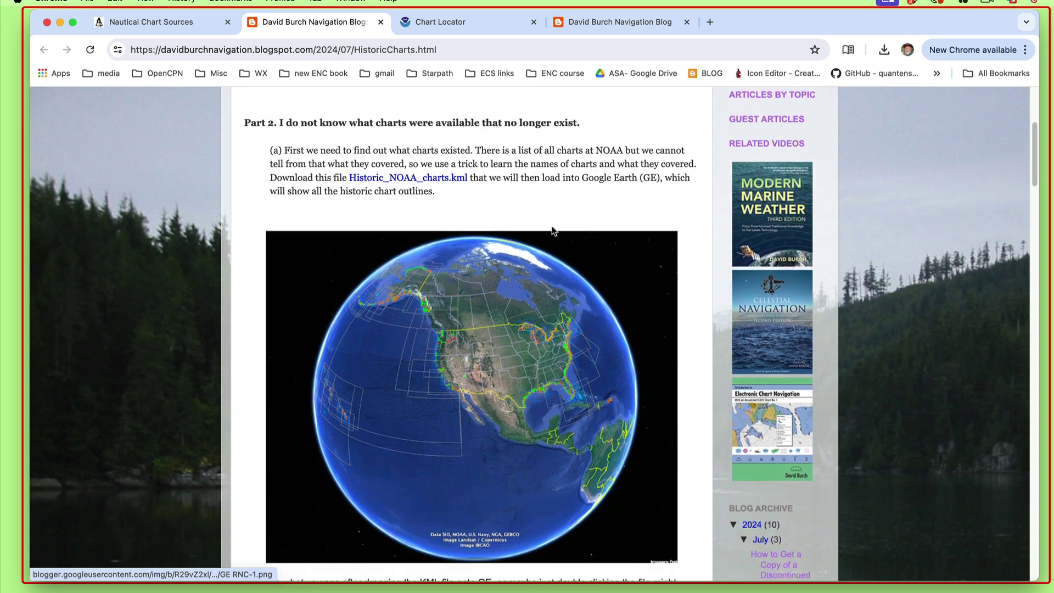
{"action": "scroll", "coordinate": [544, 234], "scroll_direction": "up", "scroll_amount": 5}
{"action": "scroll", "coordinate": [536, 291], "scroll_direction": "up", "scroll_amount": 2}
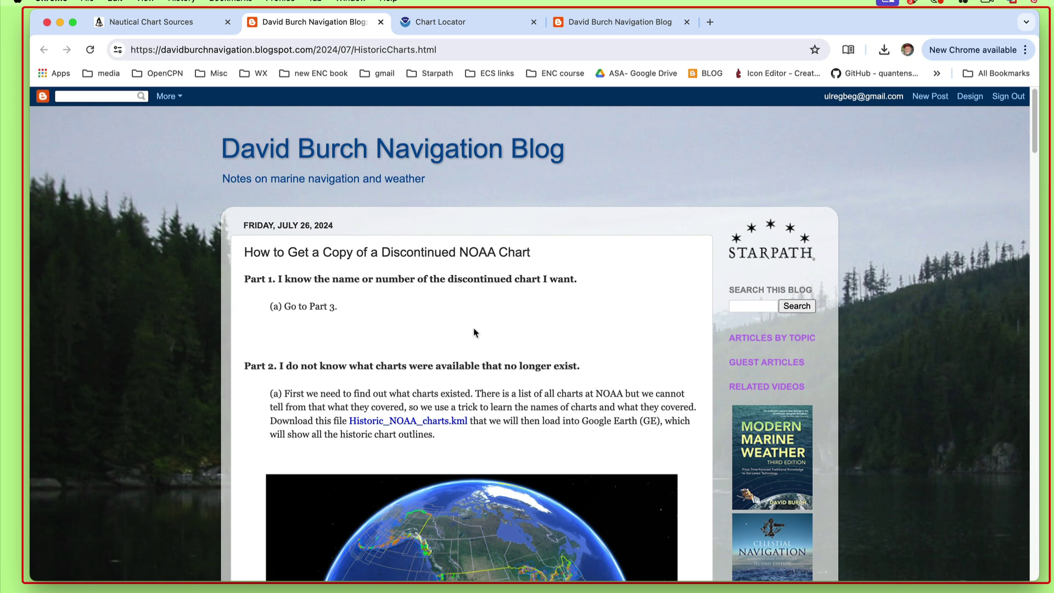
- Open the portal's print on demand paper chart sources and list the companies for NOAA Custom Chart (NCC) PDF printing
{"action": "left_click", "coordinate": [158, 22]}
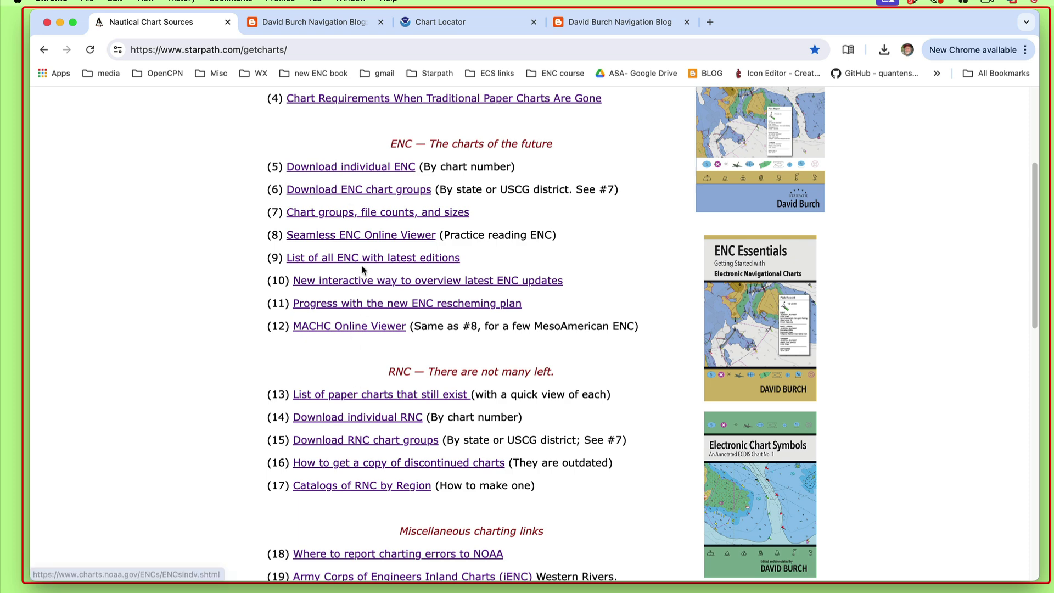
{"action": "scroll", "coordinate": [365, 270], "scroll_direction": "up", "scroll_amount": 5}
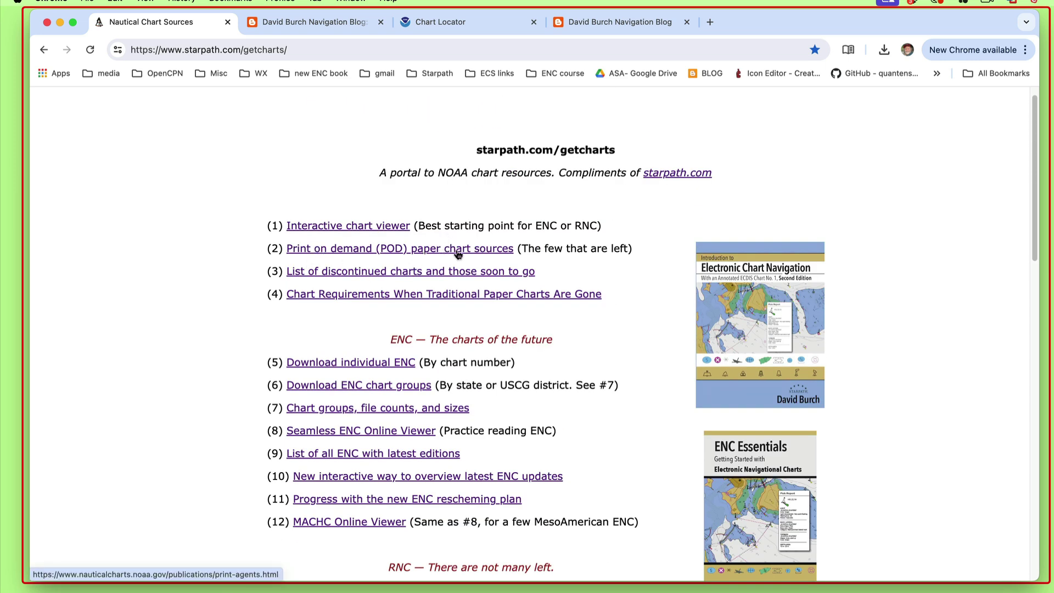
{"action": "left_click", "coordinate": [424, 250]}
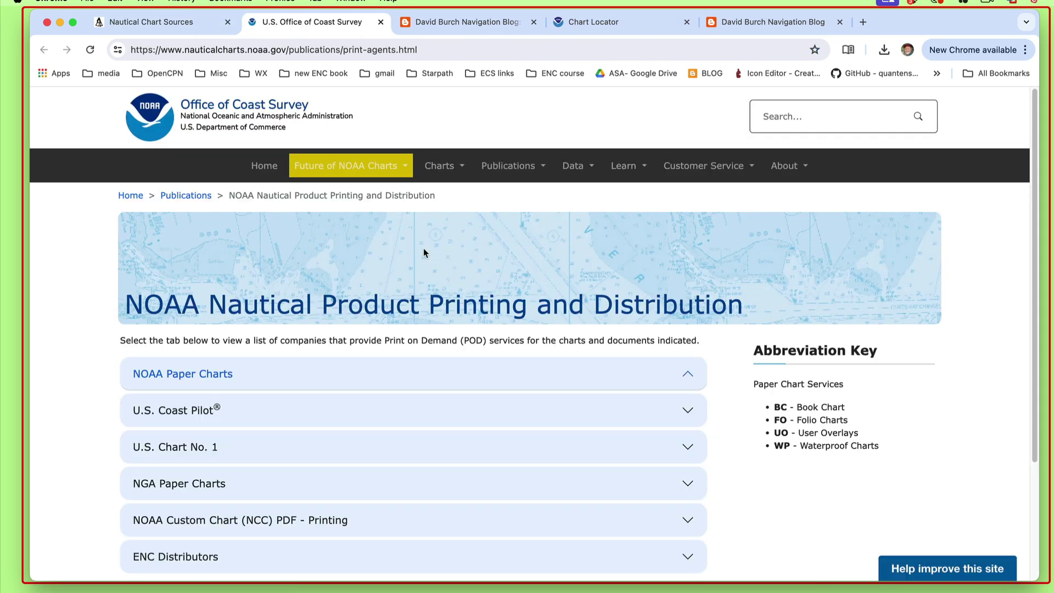
{"action": "scroll", "coordinate": [44, 413], "scroll_direction": "down", "scroll_amount": 3}
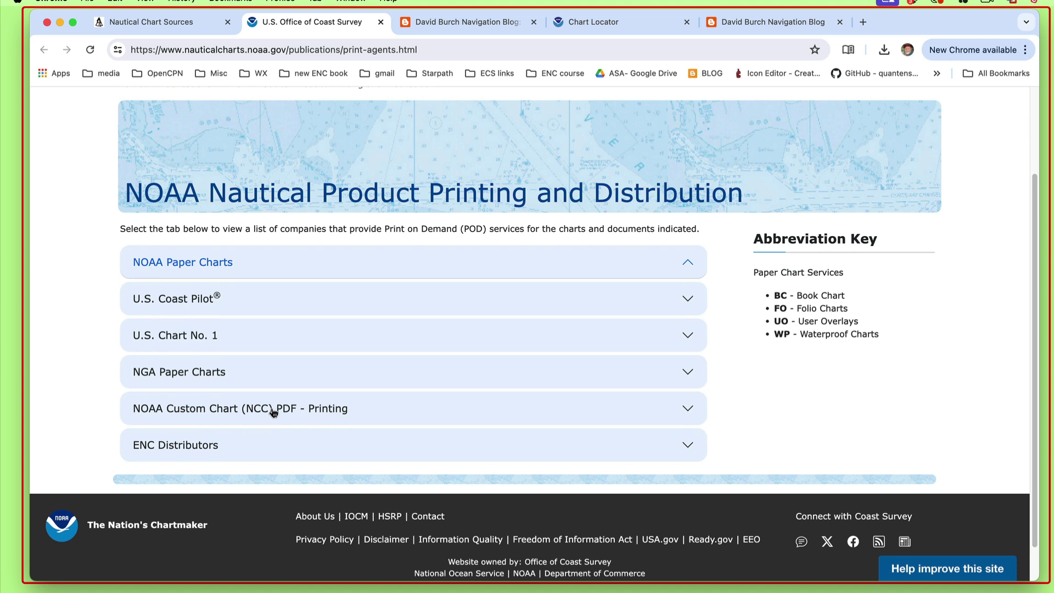
{"action": "left_click", "coordinate": [228, 409]}
{"action": "scroll", "coordinate": [285, 491], "scroll_direction": "down", "scroll_amount": 3}
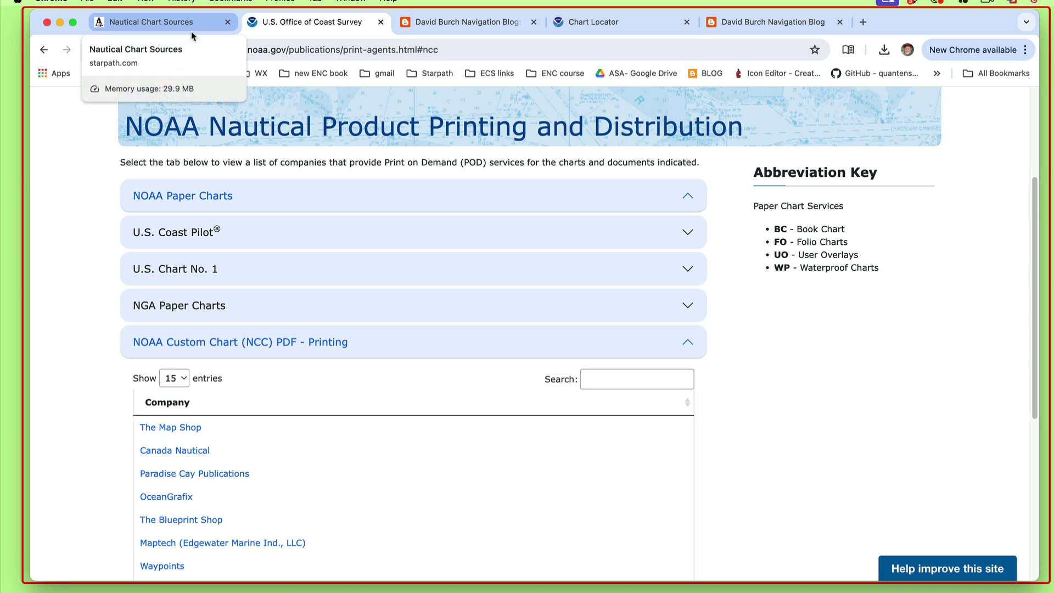
- Return to the discontinued chart article and download Historic_NOAA_charts.kml to the Downloads folder
{"action": "left_click", "coordinate": [161, 21]}
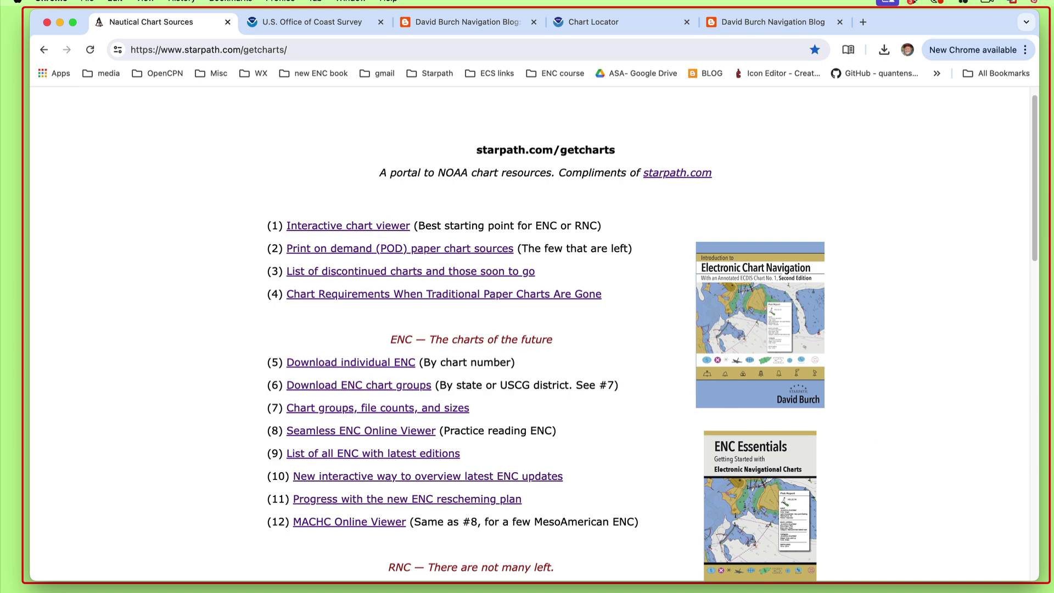
{"action": "left_click", "coordinate": [480, 20]}
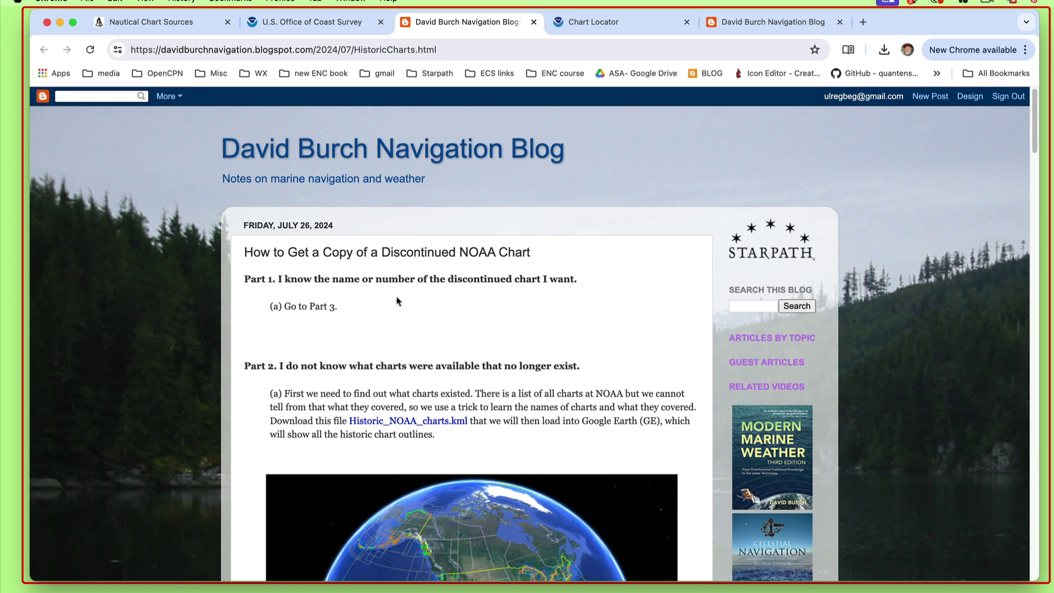
{"action": "scroll", "coordinate": [446, 360], "scroll_direction": "down", "scroll_amount": 3}
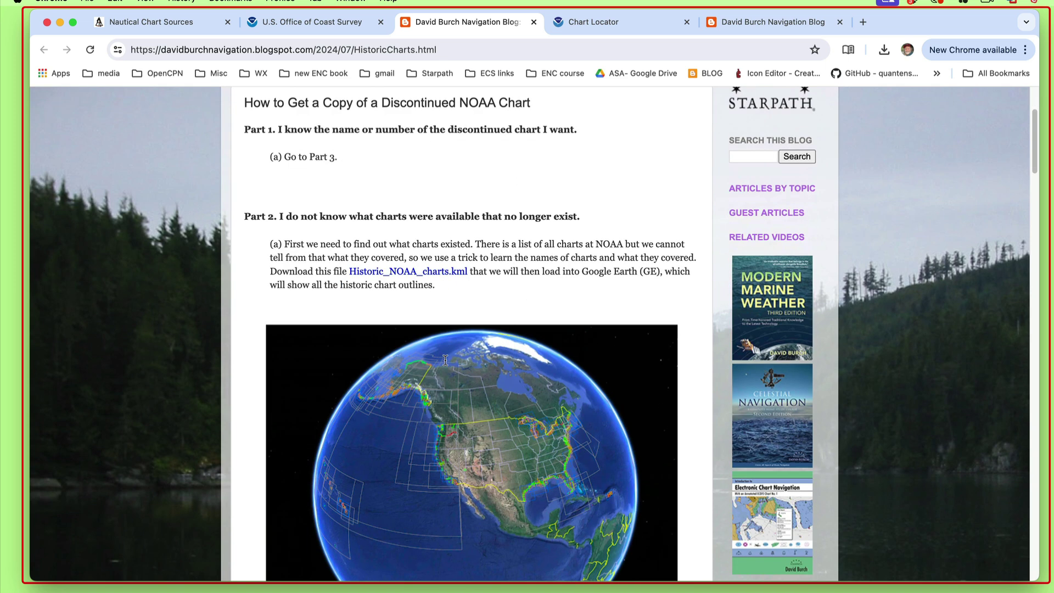
{"action": "scroll", "coordinate": [445, 360], "scroll_direction": "up", "scroll_amount": 2}
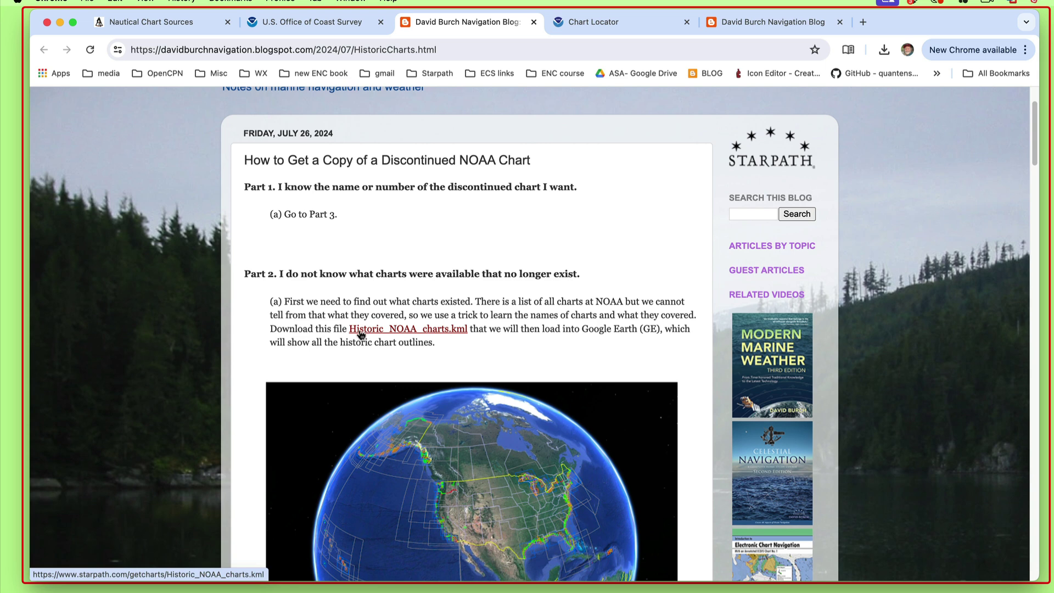
{"action": "left_click", "coordinate": [433, 331]}
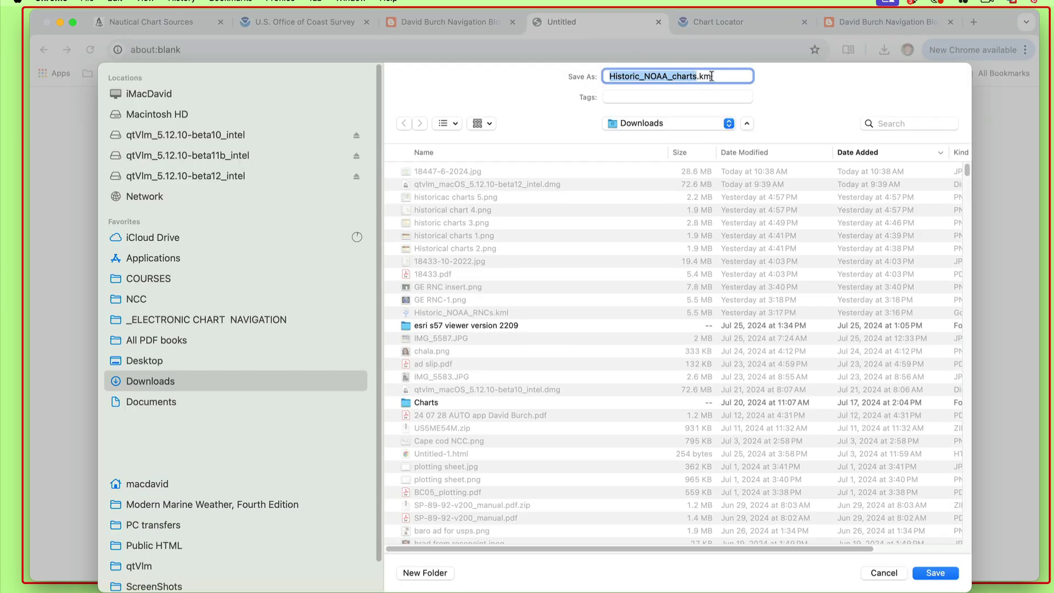
{"action": "left_click", "coordinate": [940, 580]}
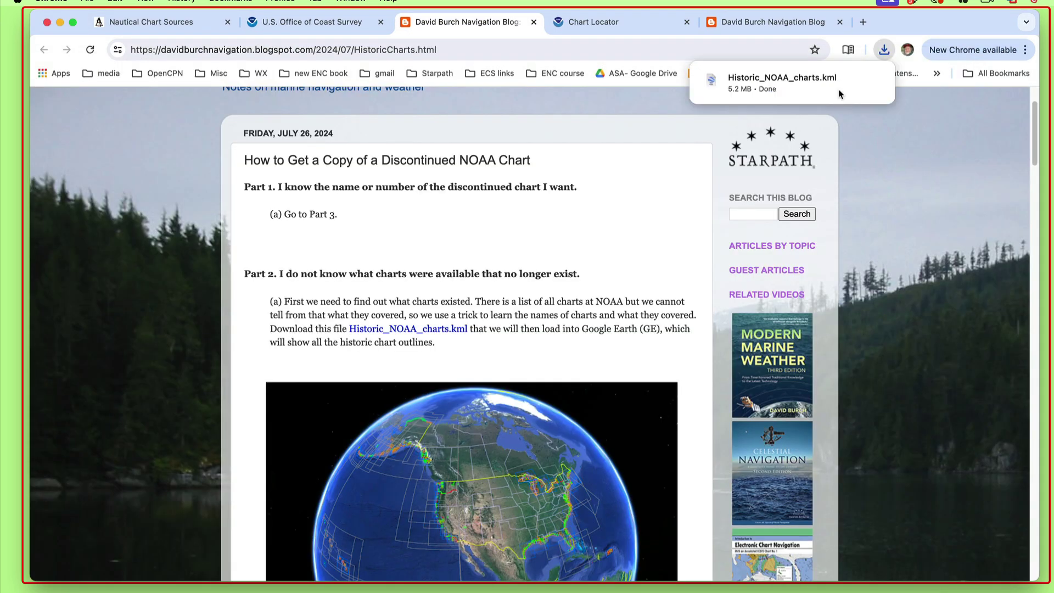
- Open the downloaded Historic_NOAA_charts.kml in Google Earth Pro
{"action": "mouse_move", "coordinate": [780, 80]}
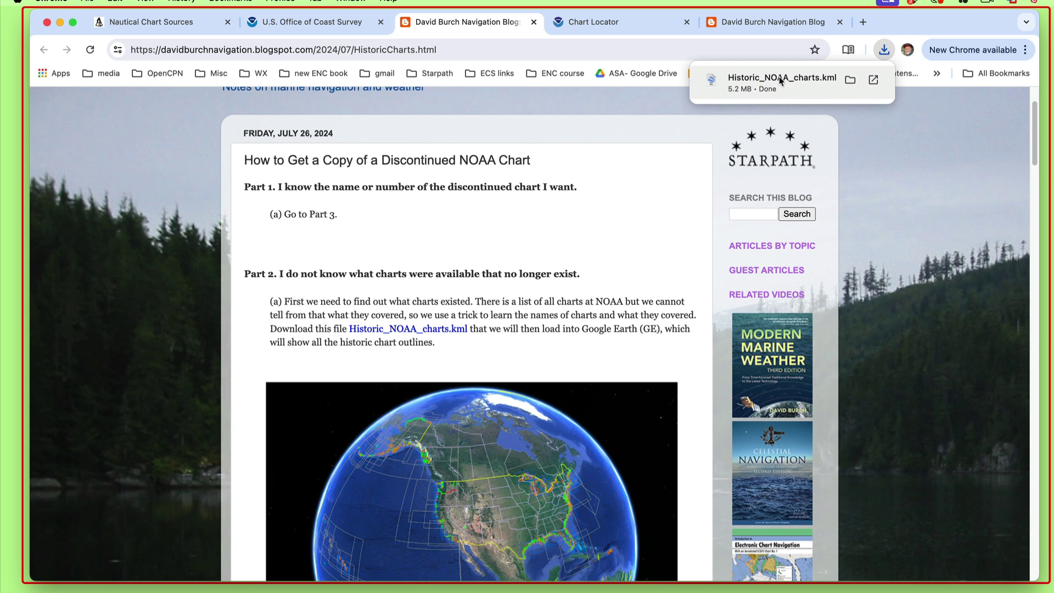
{"action": "left_click", "coordinate": [774, 79]}
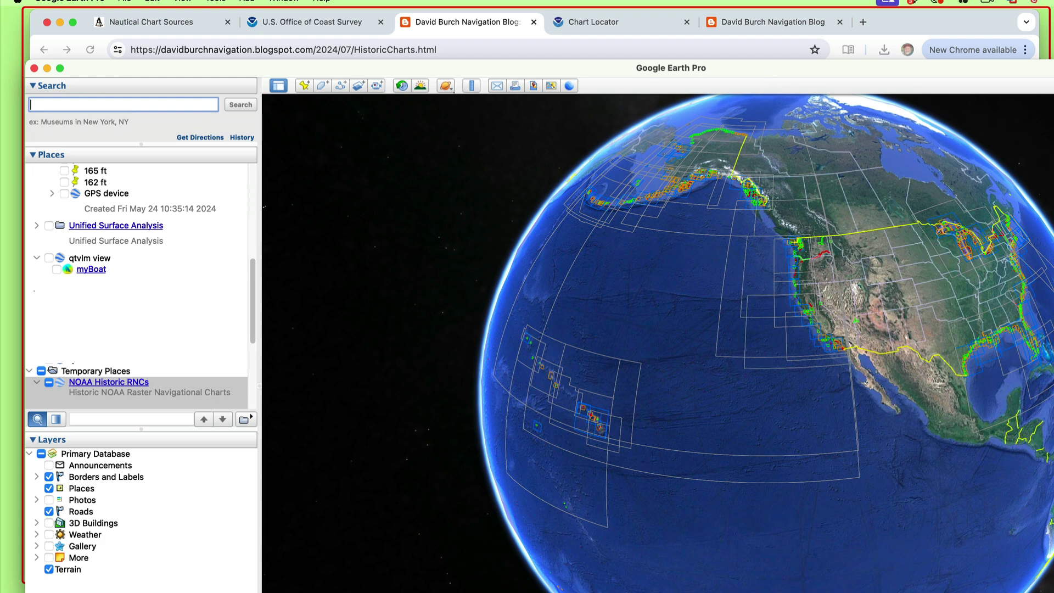
{"action": "key", "text": "super+Tab"}
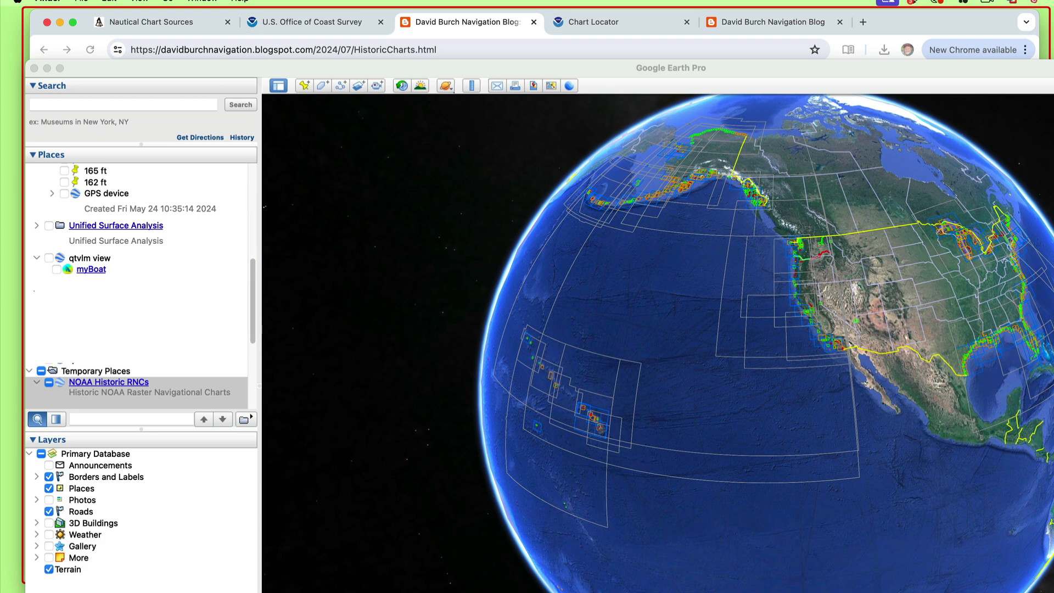
- Examine the historic chart outlines along the Pacific coast, closing in on Puget Sound and the Seattle waterfront
{"action": "left_click_drag", "start_coordinate": [983, 264], "coordinate": [750, 294]}
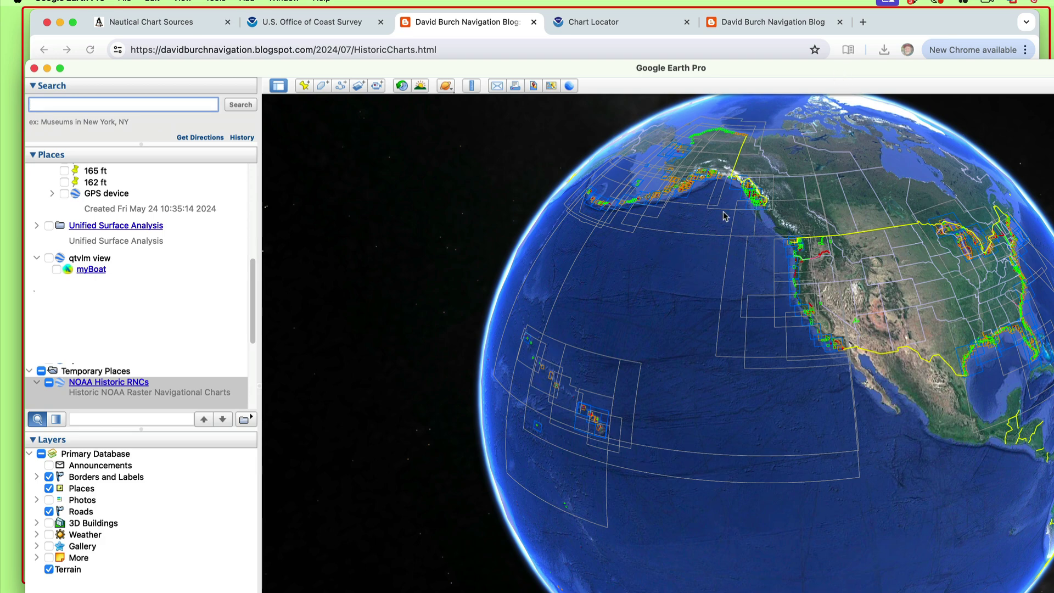
{"action": "scroll", "coordinate": [786, 275], "scroll_direction": "up", "scroll_amount": 5}
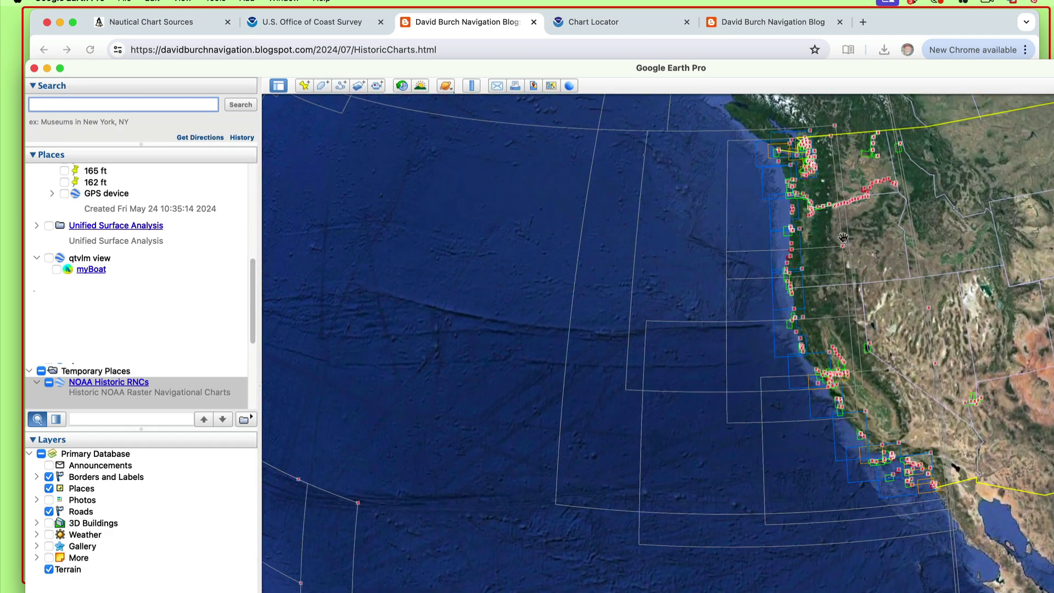
{"action": "left_click_drag", "start_coordinate": [844, 237], "coordinate": [760, 428]}
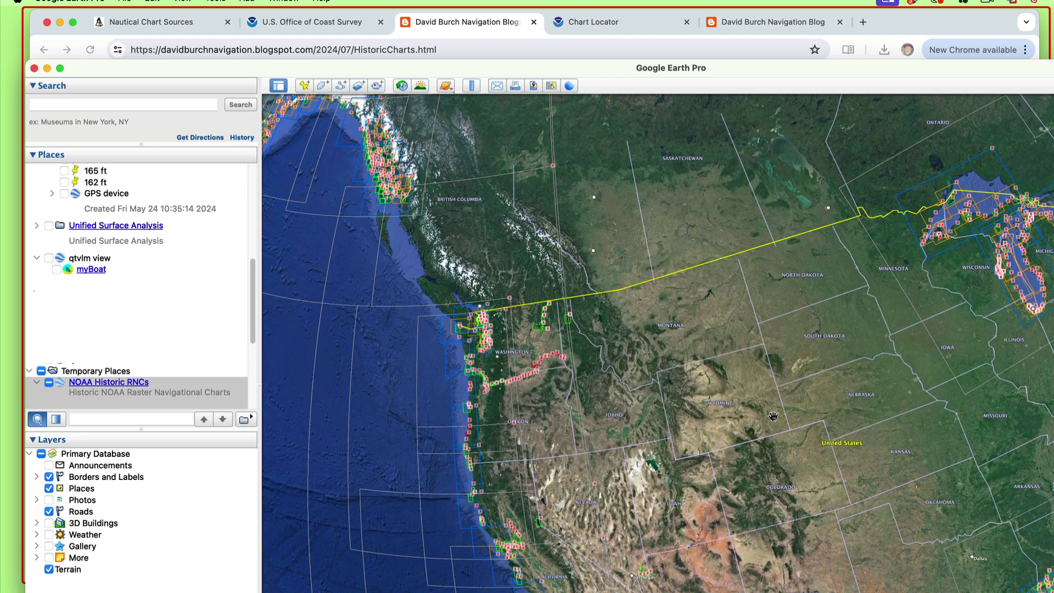
{"action": "left_click_drag", "start_coordinate": [659, 419], "coordinate": [723, 407]}
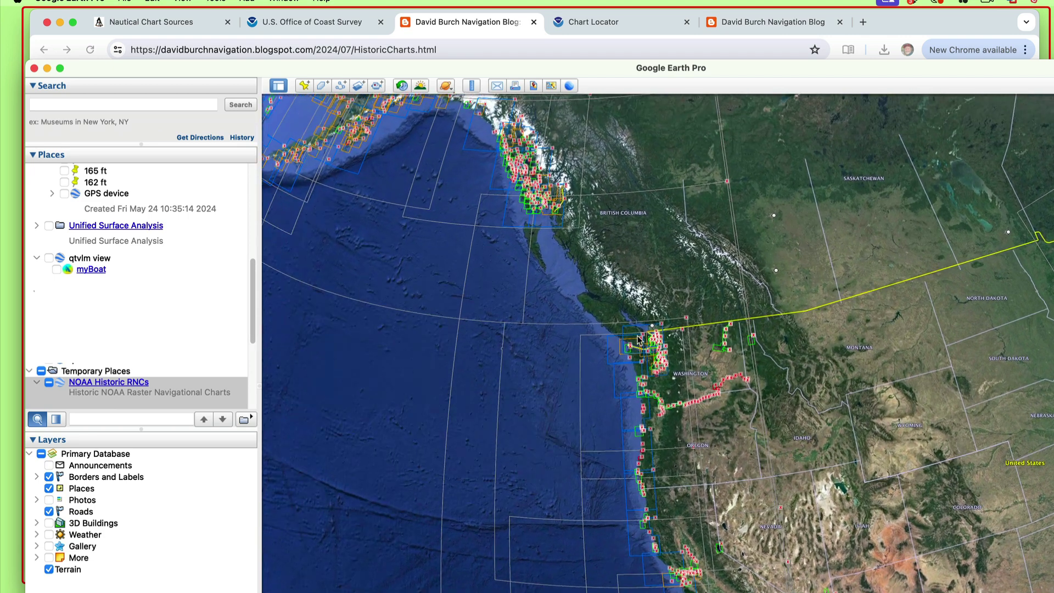
{"action": "scroll", "coordinate": [675, 385], "scroll_direction": "up", "scroll_amount": 5}
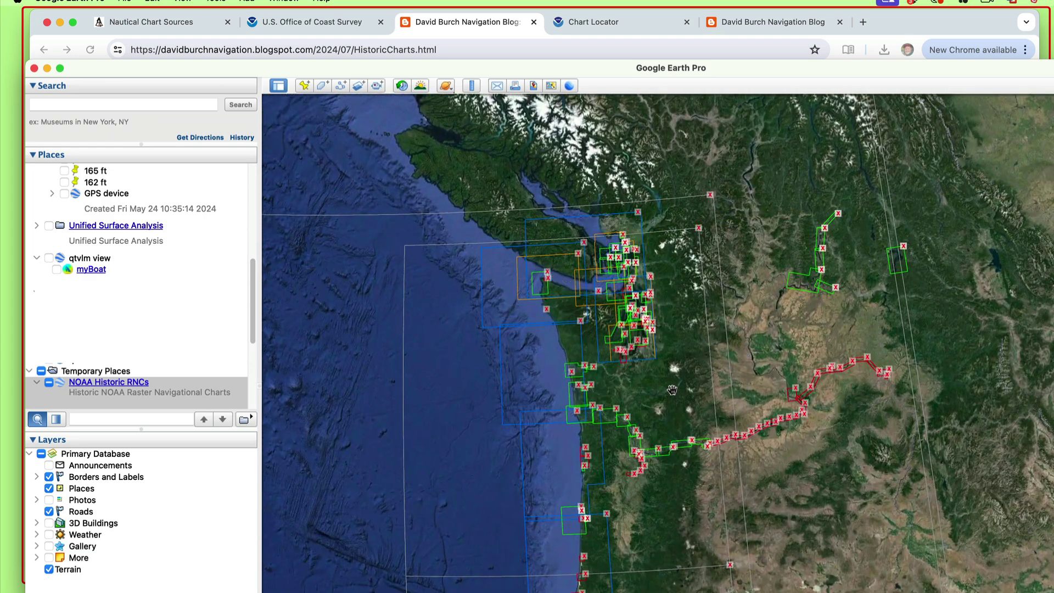
{"action": "scroll", "coordinate": [672, 390], "scroll_direction": "up", "scroll_amount": 3}
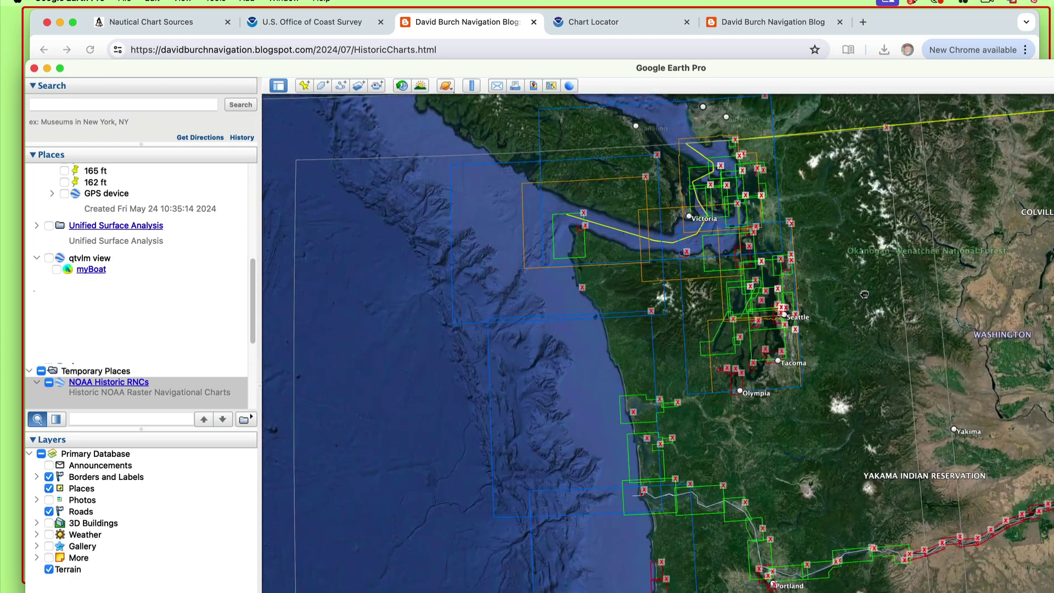
{"action": "left_click_drag", "start_coordinate": [731, 288], "coordinate": [841, 301]}
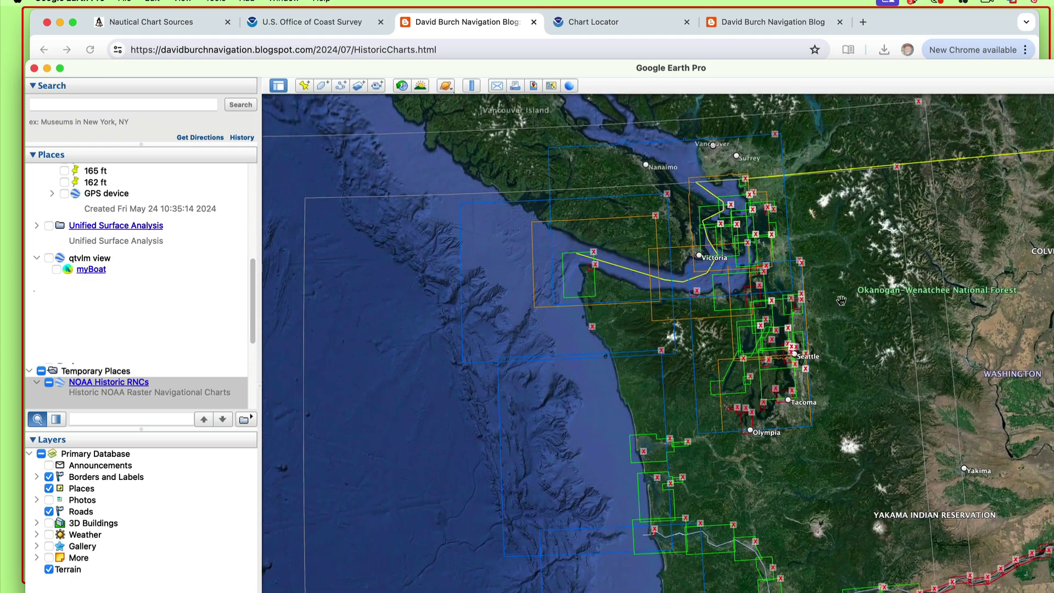
{"action": "scroll", "coordinate": [837, 305], "scroll_direction": "up", "scroll_amount": 5}
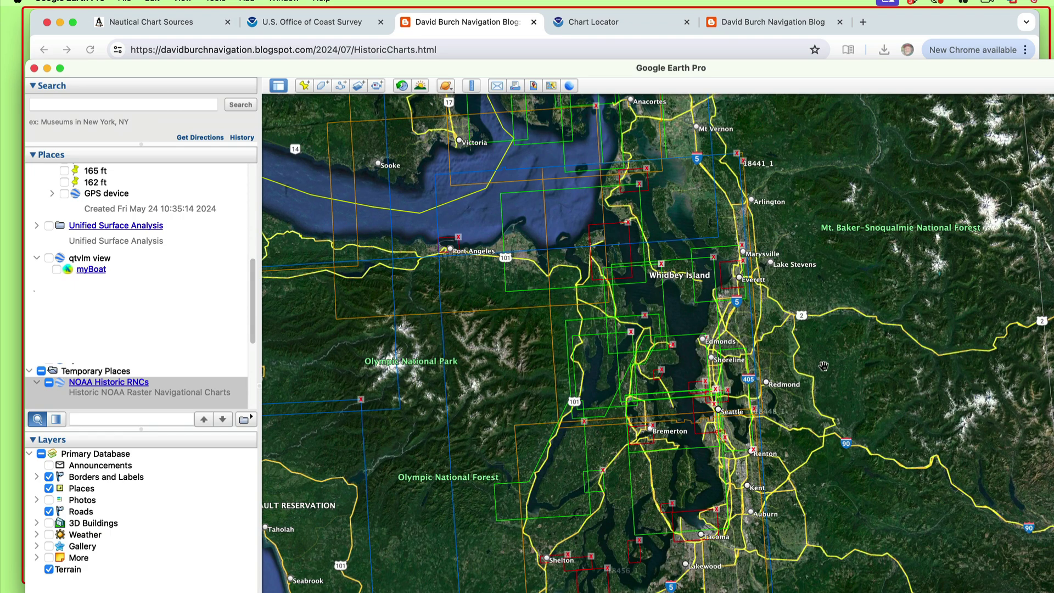
{"action": "scroll", "coordinate": [681, 448], "scroll_direction": "up", "scroll_amount": 5}
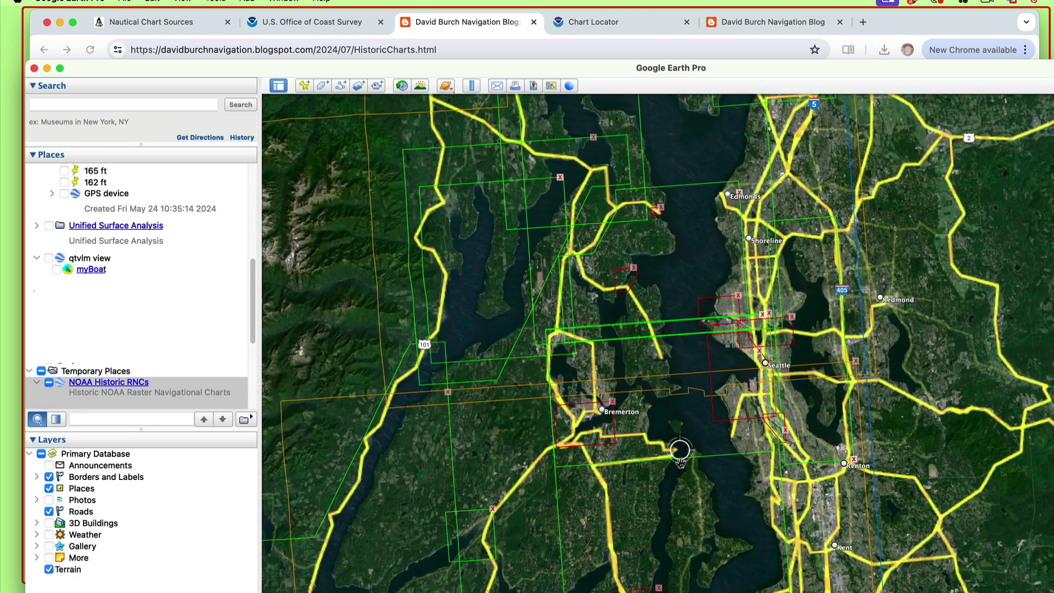
{"action": "scroll", "coordinate": [706, 252], "scroll_direction": "up", "scroll_amount": 5}
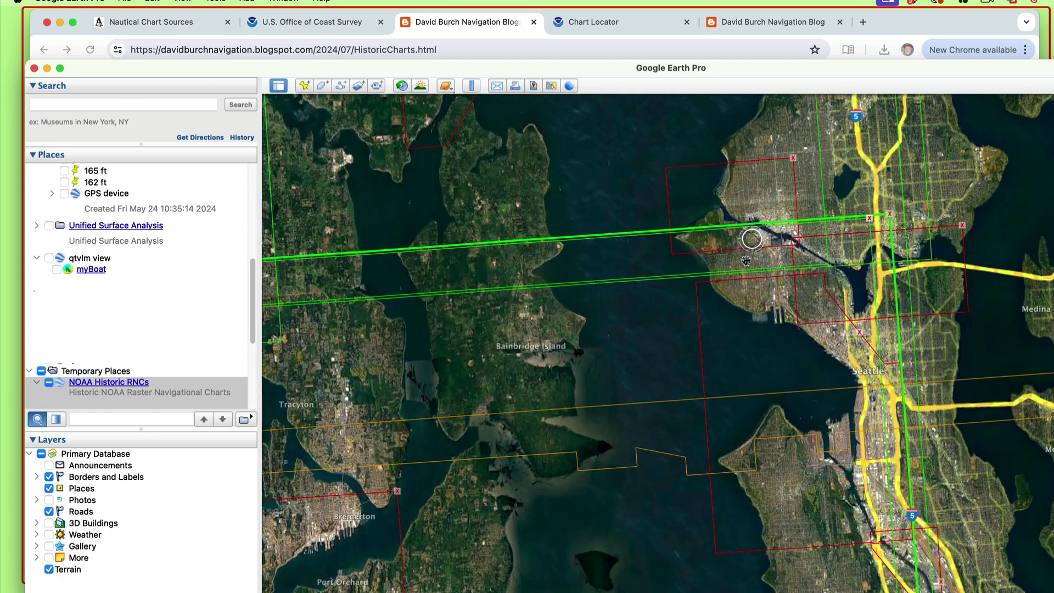
{"action": "scroll", "coordinate": [693, 208], "scroll_direction": "up", "scroll_amount": 3}
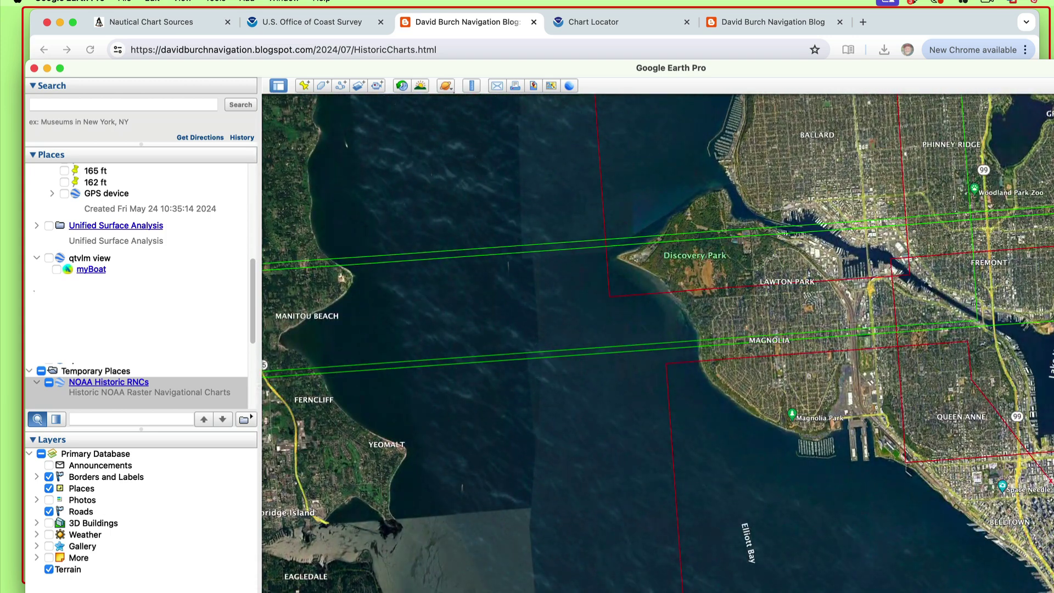
{"action": "scroll", "coordinate": [809, 264], "scroll_direction": "down", "scroll_amount": 10}
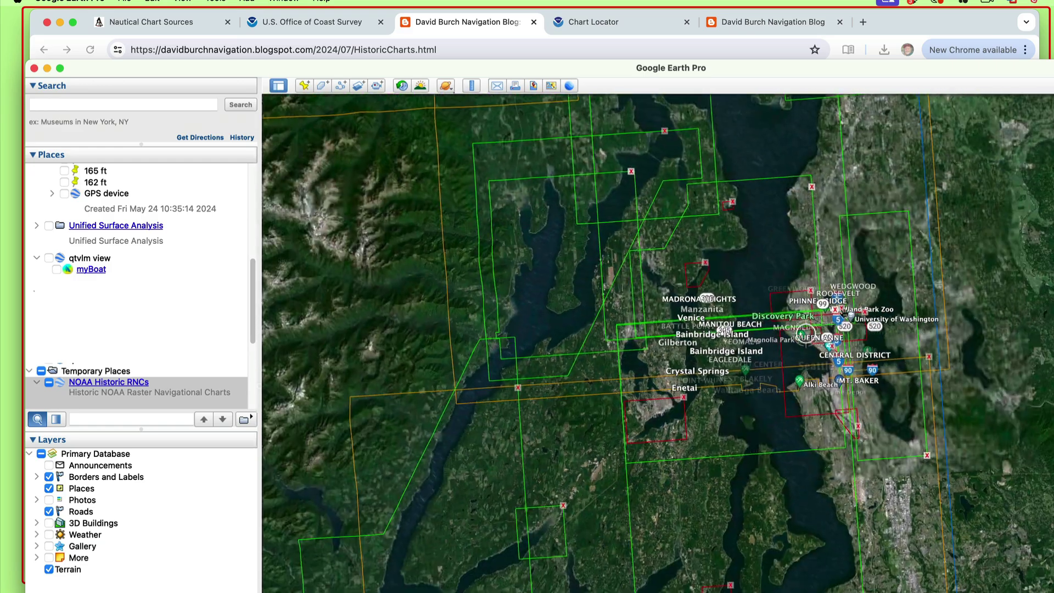
- Show the chart information for the historic outline covering Haro Strait and the western side of San Juan Island
{"action": "left_click_drag", "start_coordinate": [844, 311], "coordinate": [909, 389]}
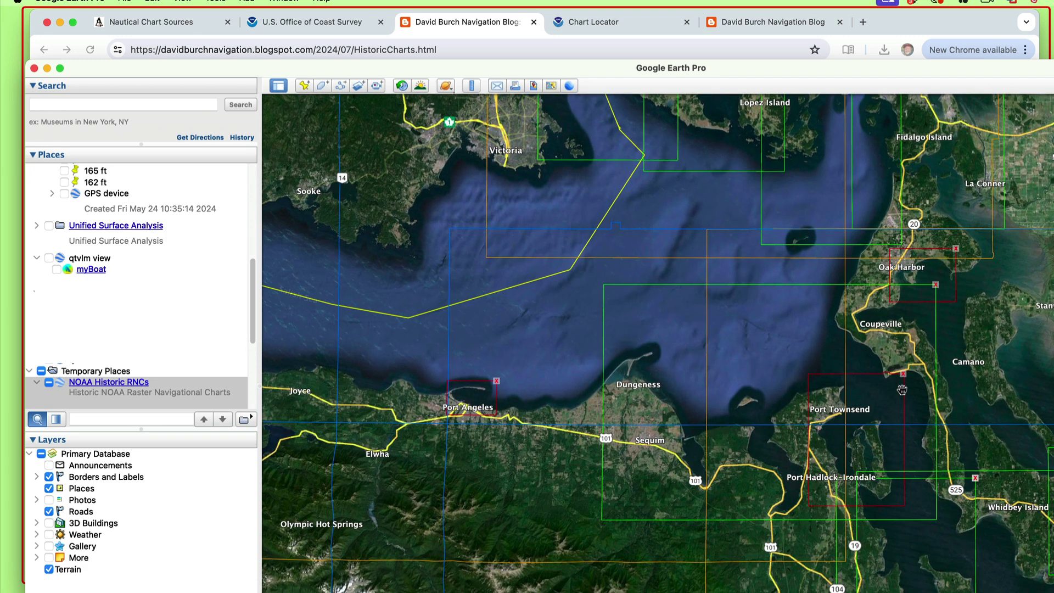
{"action": "left_click_drag", "start_coordinate": [735, 351], "coordinate": [649, 438]}
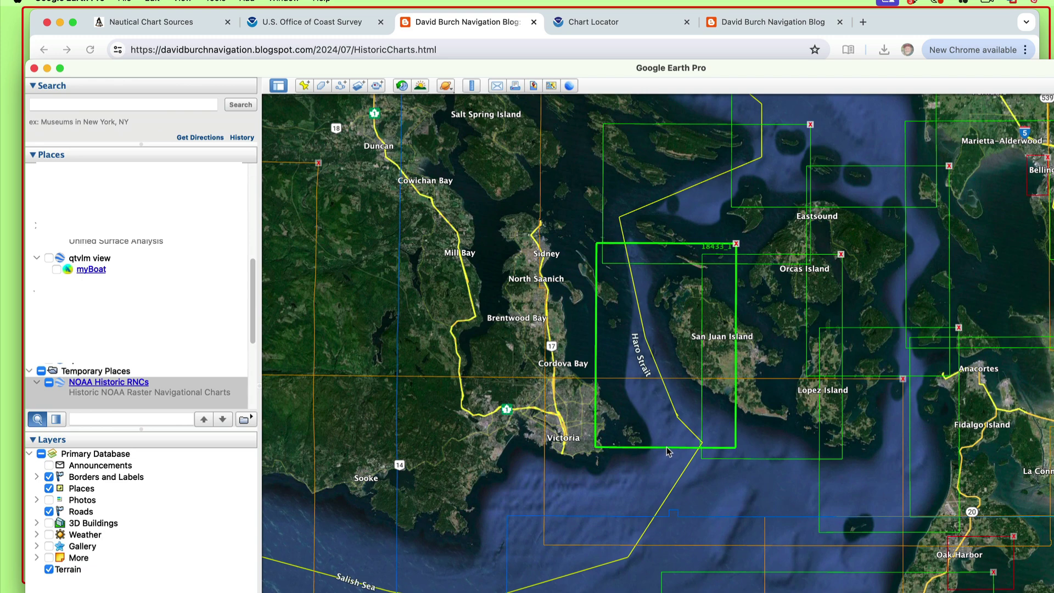
{"action": "left_click", "coordinate": [667, 448]}
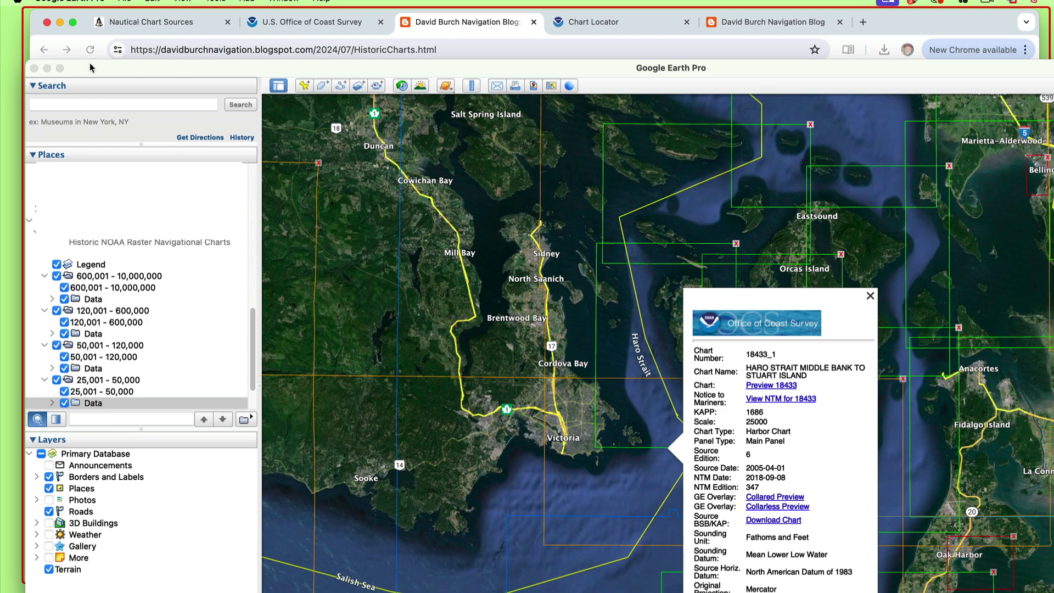
- Switch back to the discontinued chart article in Chrome, skim Part 2, and open the historicalcharts.noaa.gov link in Part 3
{"action": "left_click_drag", "start_coordinate": [90, 62], "coordinate": [152, 76]}
{"action": "left_click", "coordinate": [110, 80]}
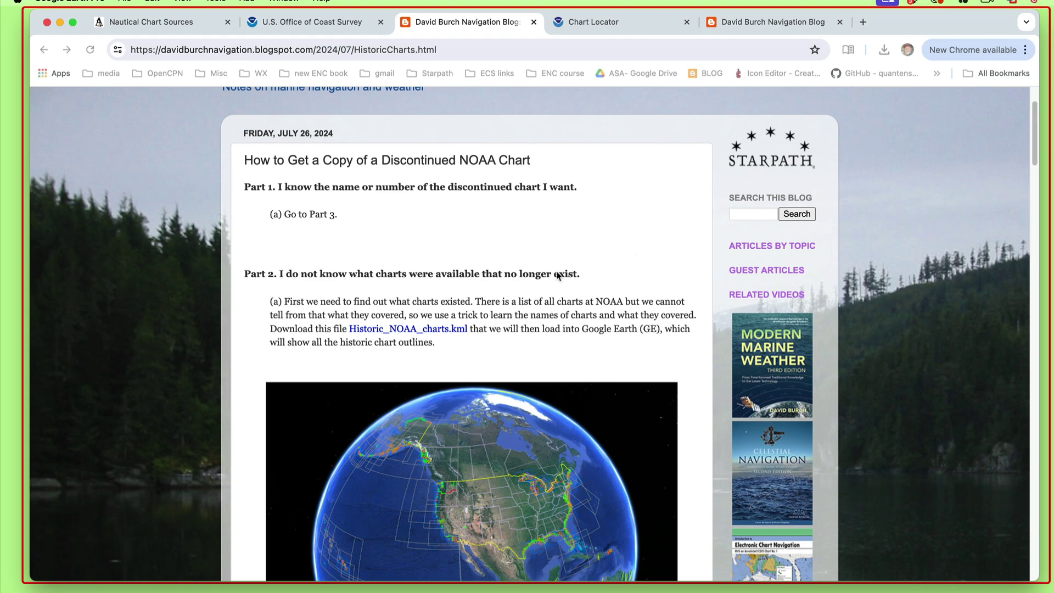
{"action": "scroll", "coordinate": [568, 333], "scroll_direction": "down", "scroll_amount": 10}
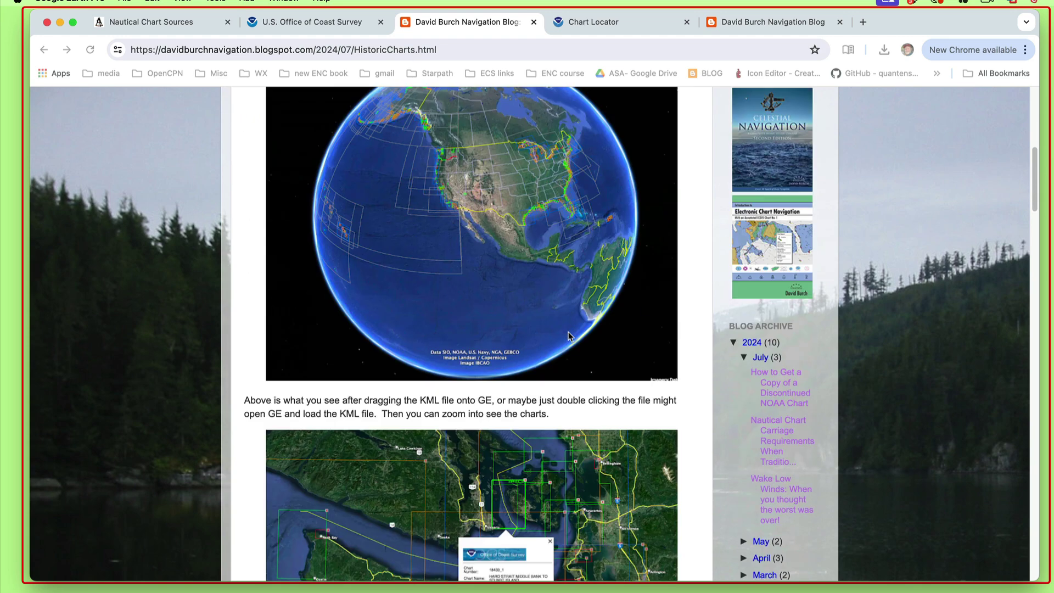
{"action": "scroll", "coordinate": [569, 336], "scroll_direction": "down", "scroll_amount": 3}
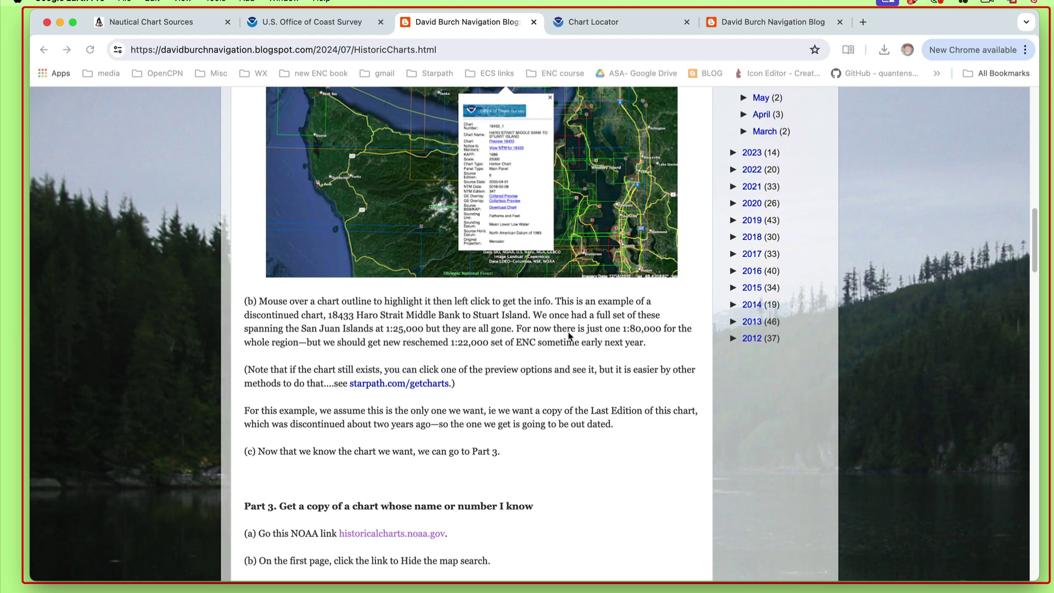
{"action": "scroll", "coordinate": [568, 336], "scroll_direction": "up", "scroll_amount": 7}
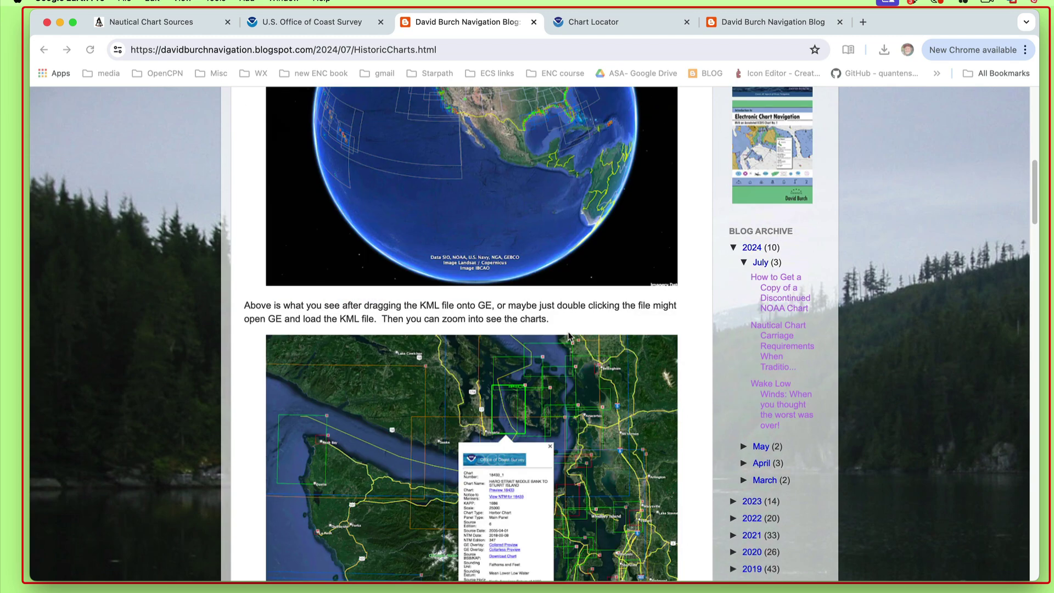
{"action": "scroll", "coordinate": [568, 336], "scroll_direction": "down", "scroll_amount": 3}
{"action": "scroll", "coordinate": [568, 336], "scroll_direction": "down", "scroll_amount": 3}
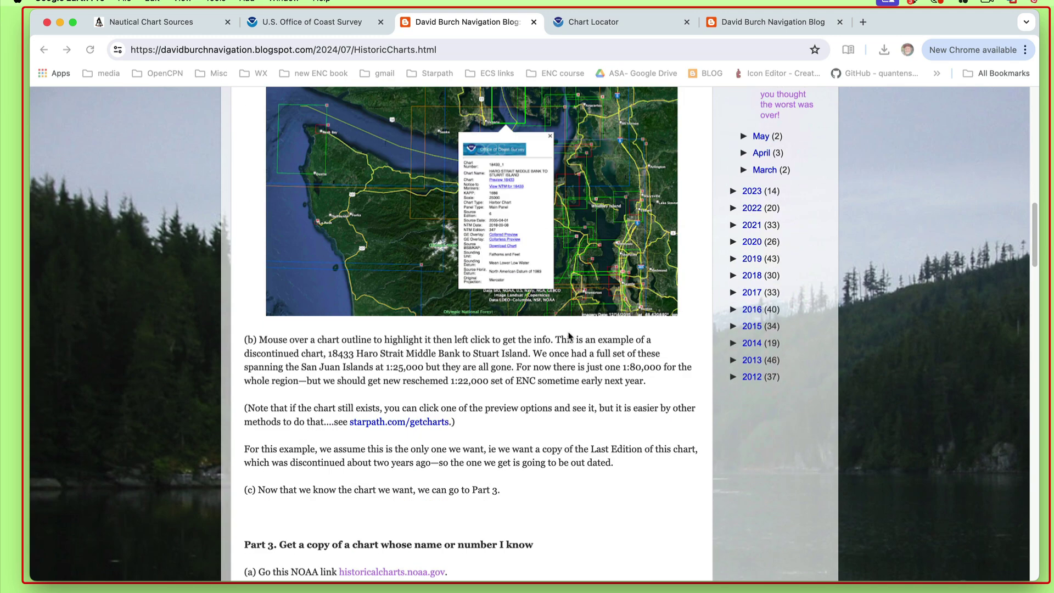
{"action": "scroll", "coordinate": [569, 336], "scroll_direction": "up", "scroll_amount": 9}
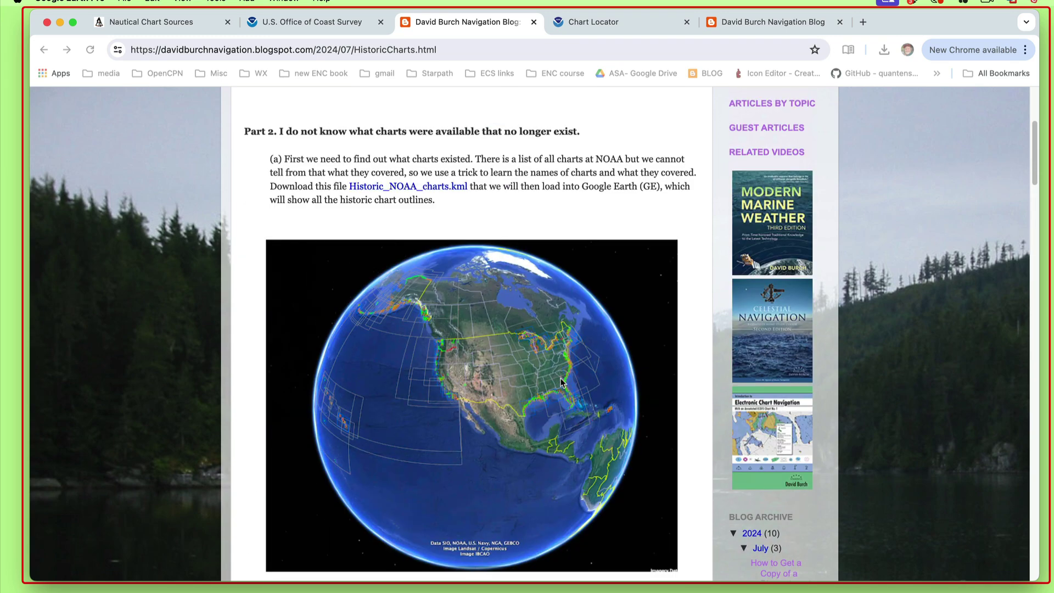
{"action": "scroll", "coordinate": [562, 381], "scroll_direction": "down", "scroll_amount": 15}
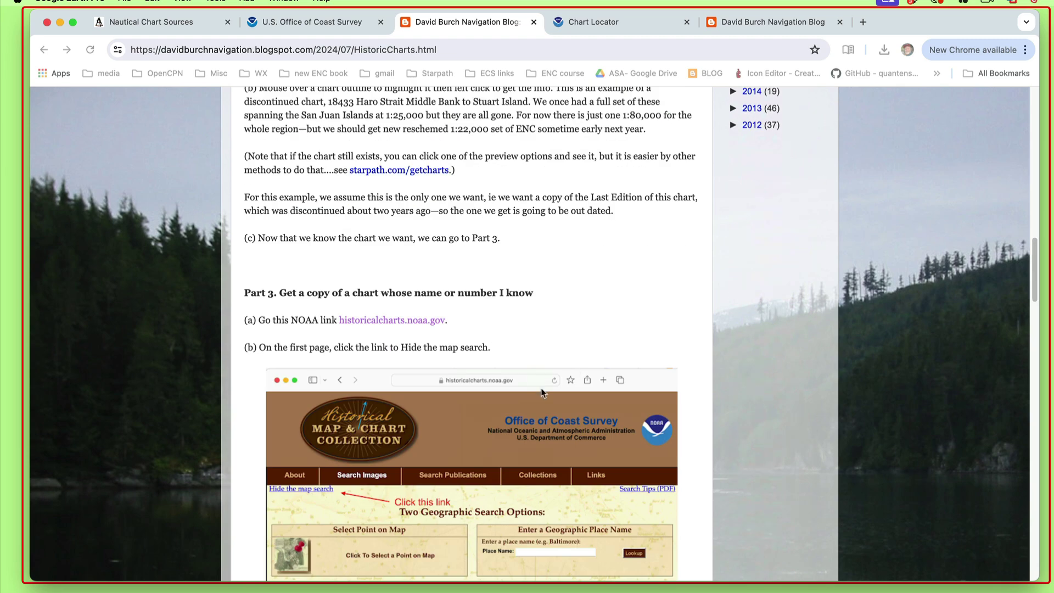
{"action": "scroll", "coordinate": [514, 336], "scroll_direction": "down", "scroll_amount": 1}
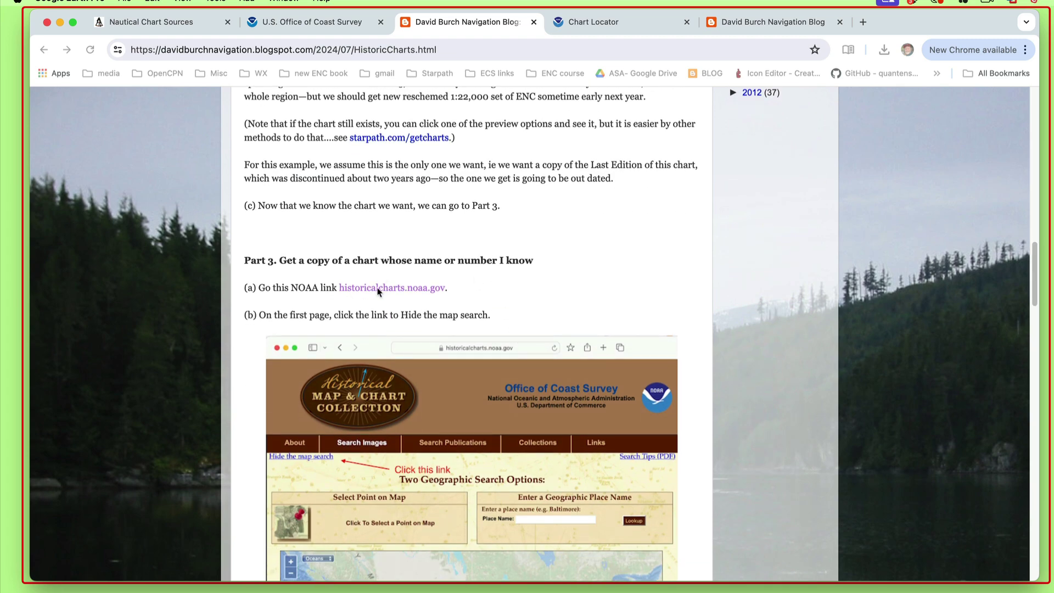
{"action": "left_click", "coordinate": [379, 291]}
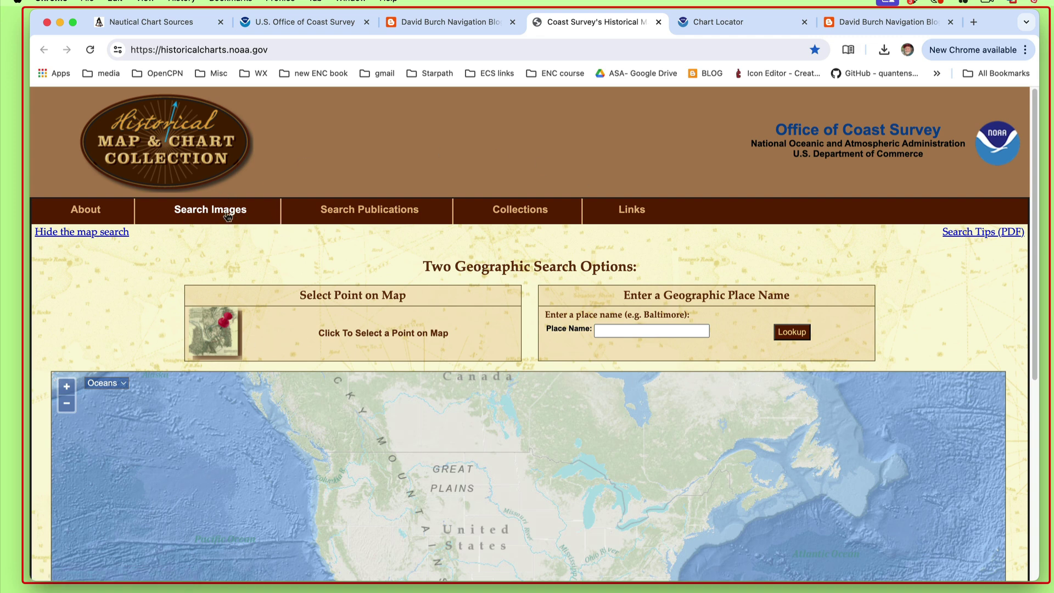
- Hide the map search and search the historical collection for chart number 18433
{"action": "left_click", "coordinate": [67, 237]}
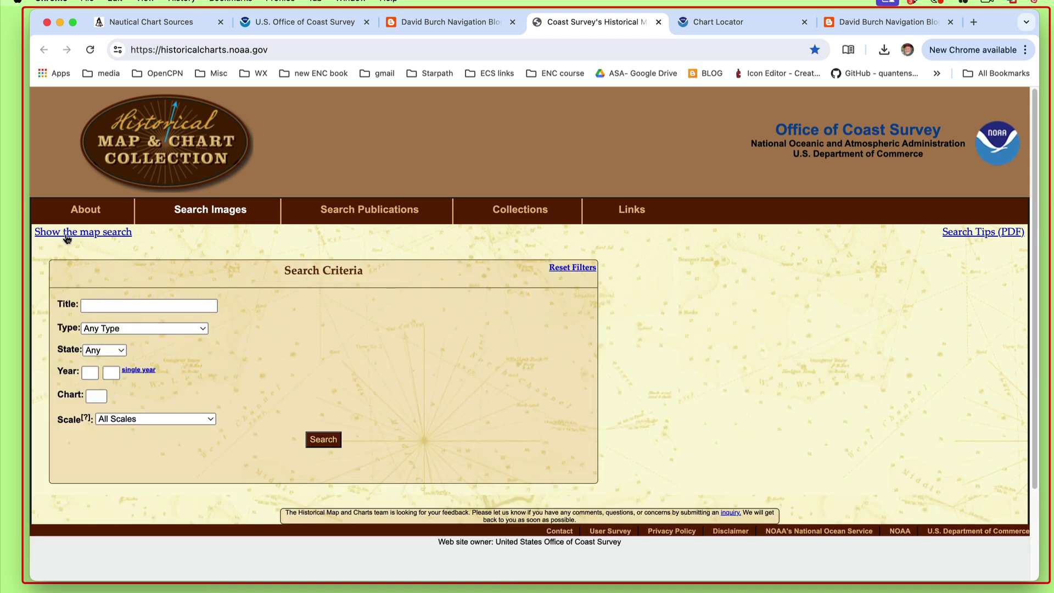
{"action": "left_click", "coordinate": [95, 396]}
{"action": "type", "text": "1"}
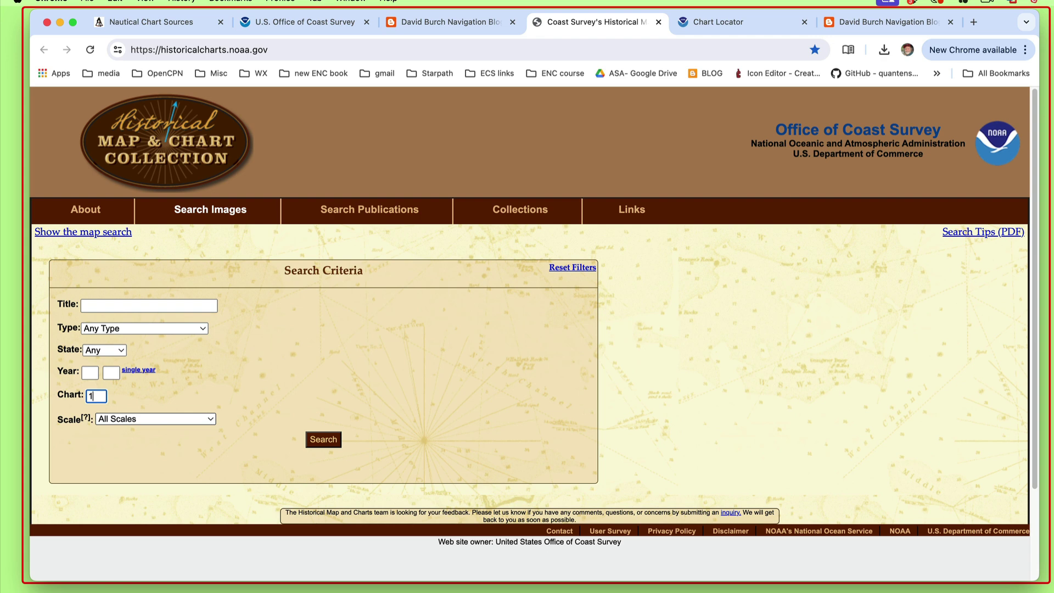
{"action": "type", "text": "8433"}
{"action": "left_click", "coordinate": [323, 439]}
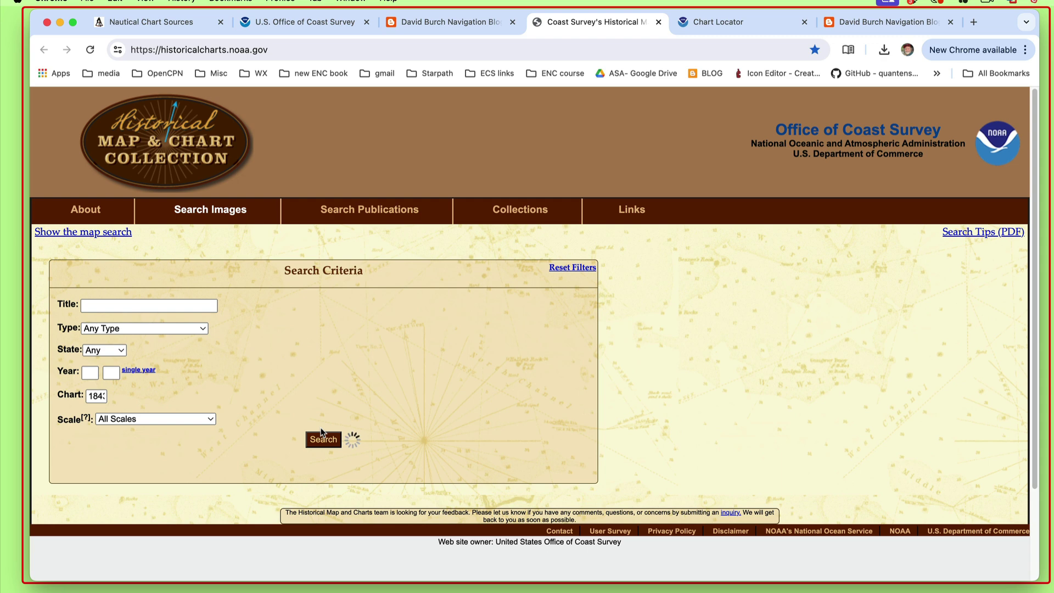
{"action": "scroll", "coordinate": [510, 416], "scroll_direction": "down", "scroll_amount": 3}
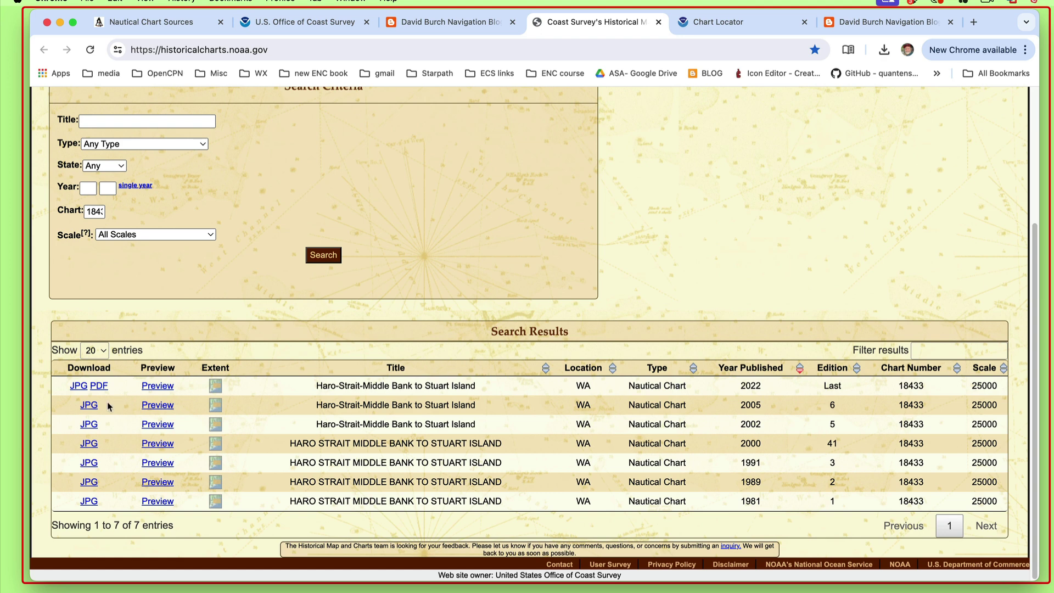
- Preview the 2022 Last edition of chart 18433 and inspect the soundings around Andrews Bay up close
{"action": "left_click", "coordinate": [155, 389]}
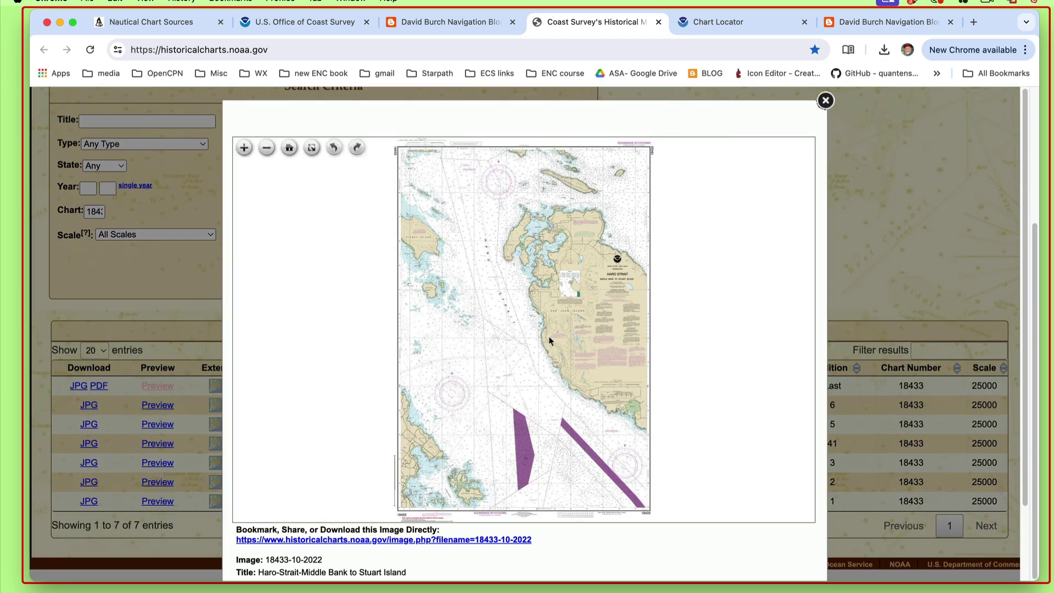
{"action": "scroll", "coordinate": [542, 324], "scroll_direction": "up", "scroll_amount": 1}
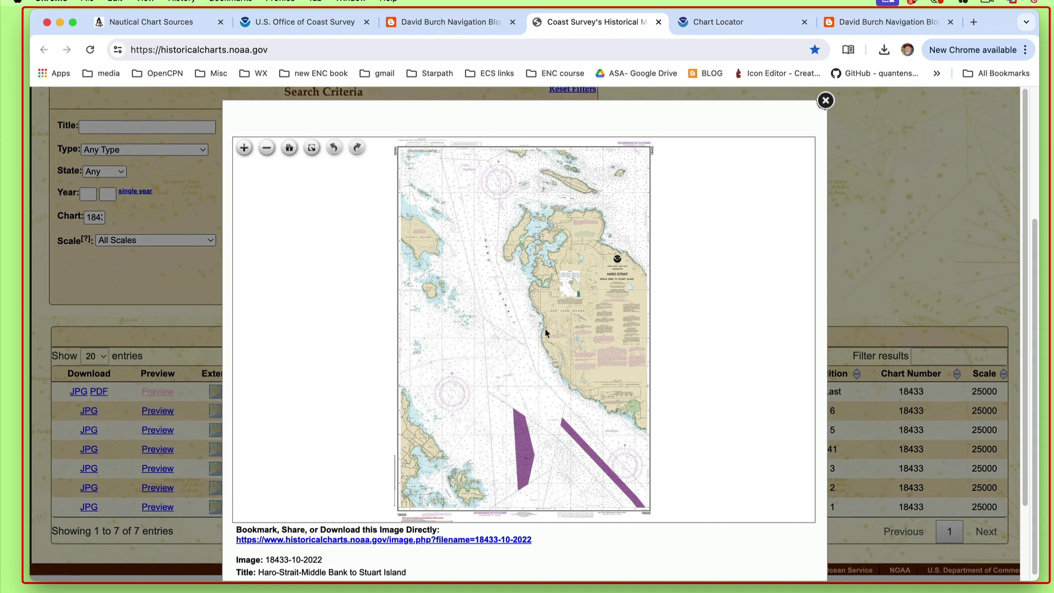
{"action": "scroll", "coordinate": [547, 332], "scroll_direction": "down", "scroll_amount": 1}
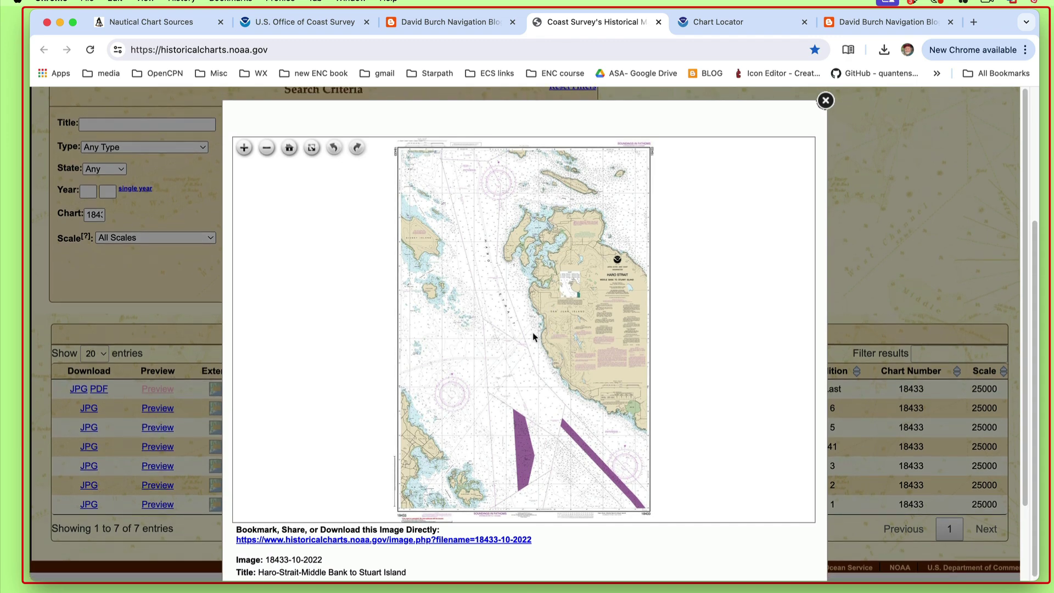
{"action": "scroll", "coordinate": [533, 332], "scroll_direction": "up", "scroll_amount": 6}
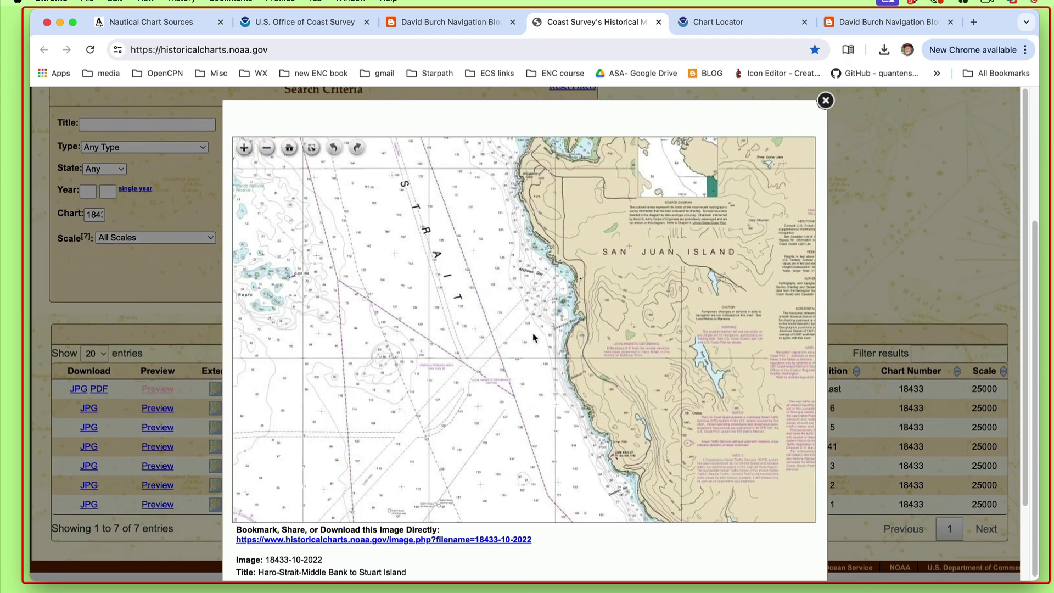
{"action": "scroll", "coordinate": [532, 333], "scroll_direction": "up", "scroll_amount": 5}
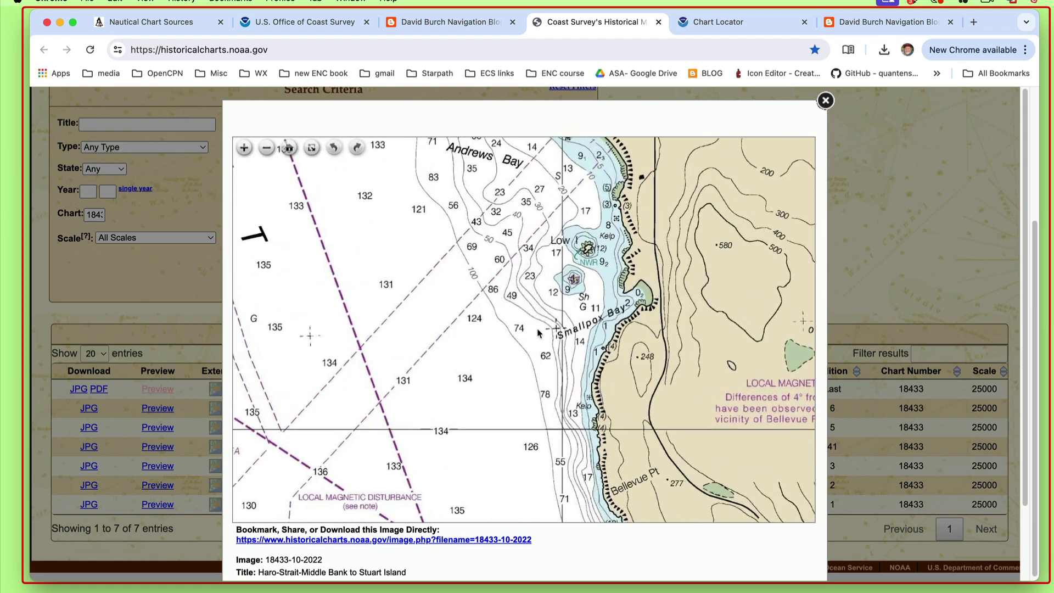
{"action": "left_click_drag", "start_coordinate": [525, 317], "coordinate": [509, 427]}
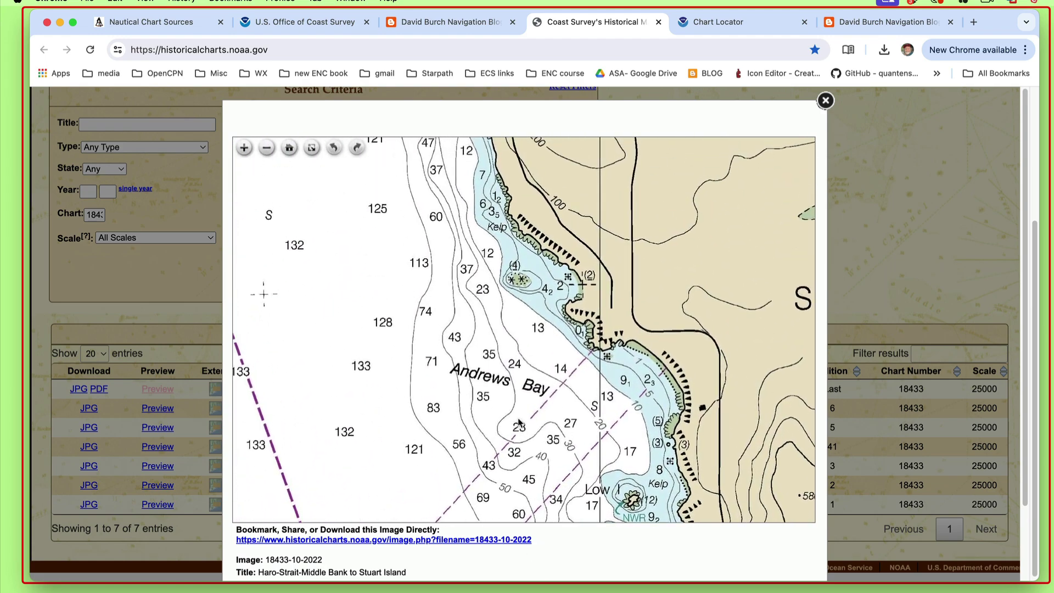
{"action": "scroll", "coordinate": [519, 423], "scroll_direction": "up", "scroll_amount": 3}
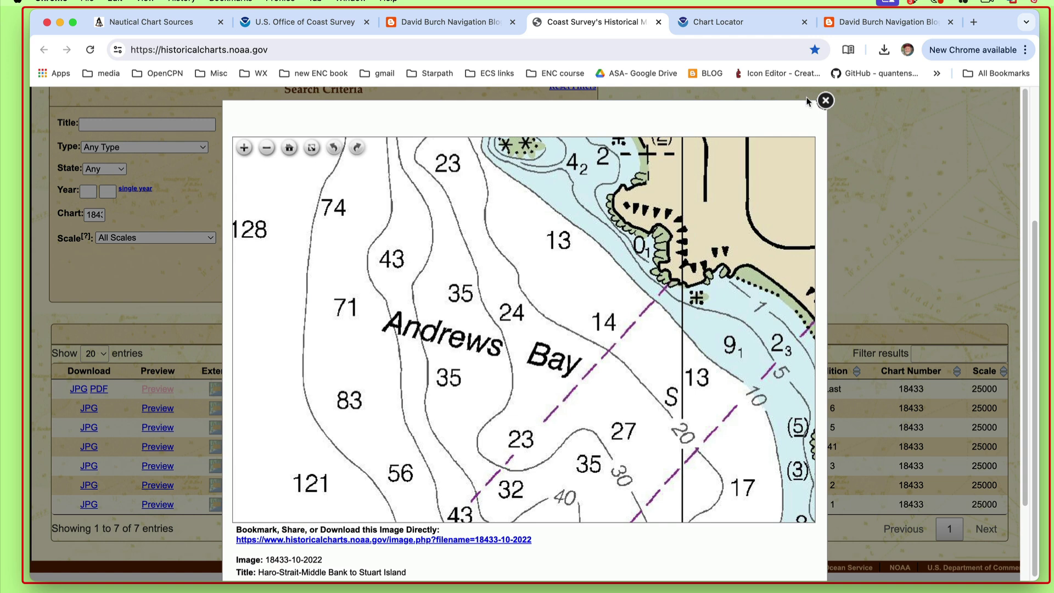
{"action": "left_click", "coordinate": [826, 101]}
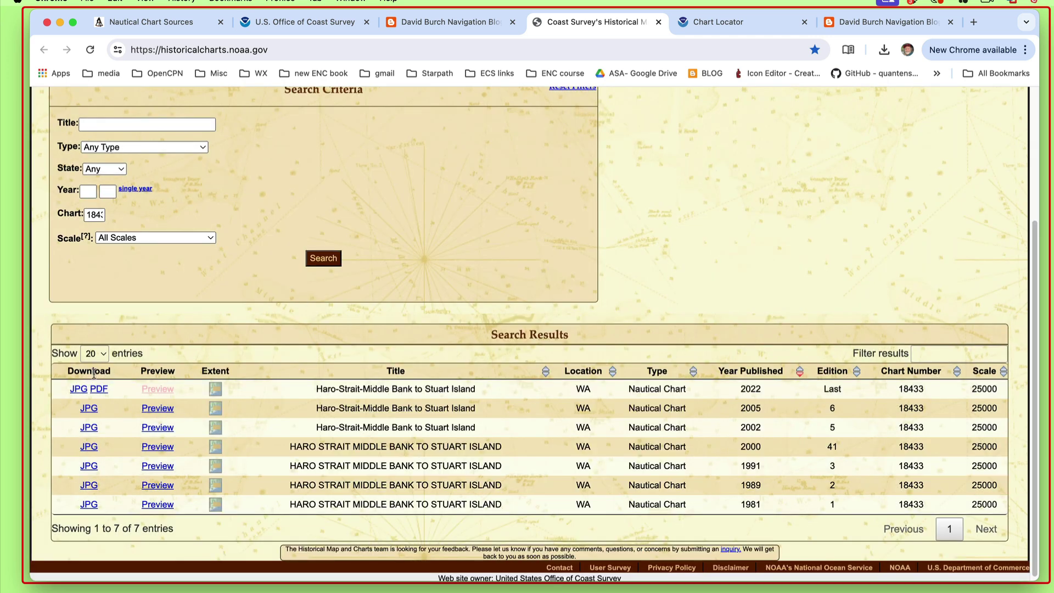
{"action": "left_click", "coordinate": [81, 390]}
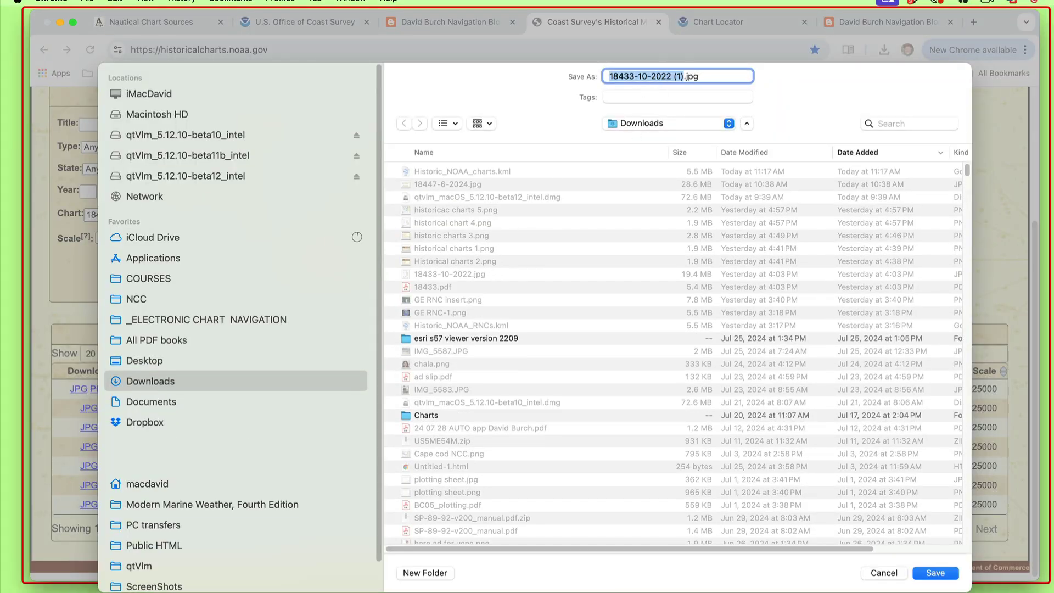
{"action": "left_click", "coordinate": [940, 574]}
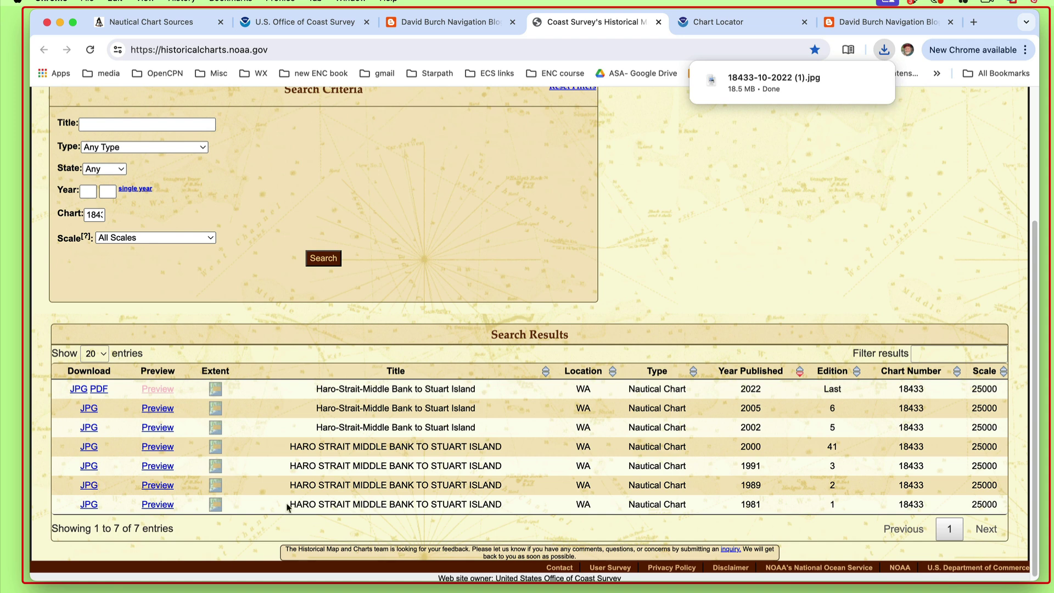
{"action": "key", "text": "super+Tab"}
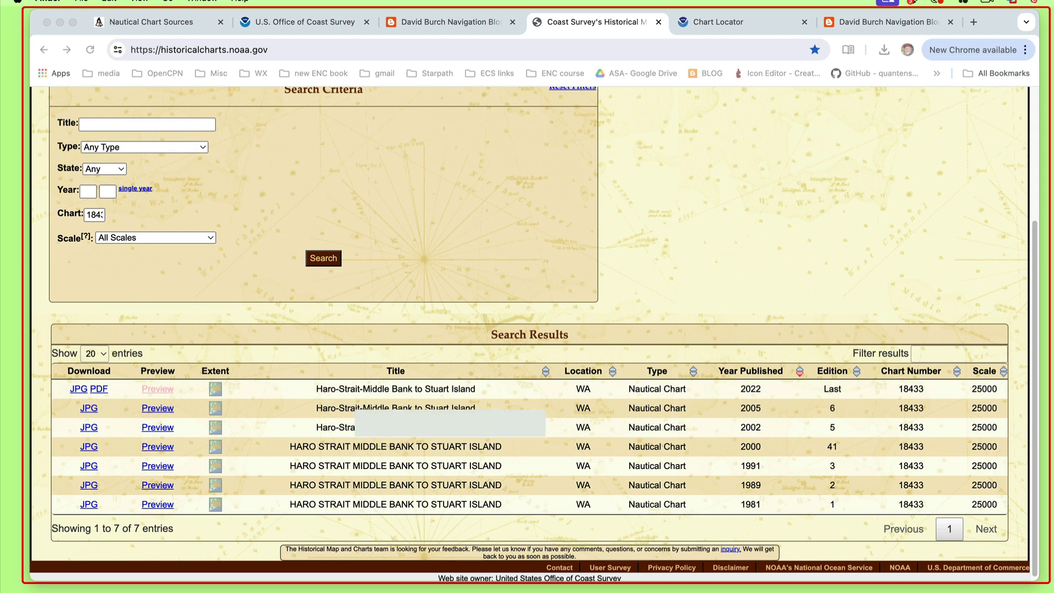
{"action": "key", "text": "super+n"}
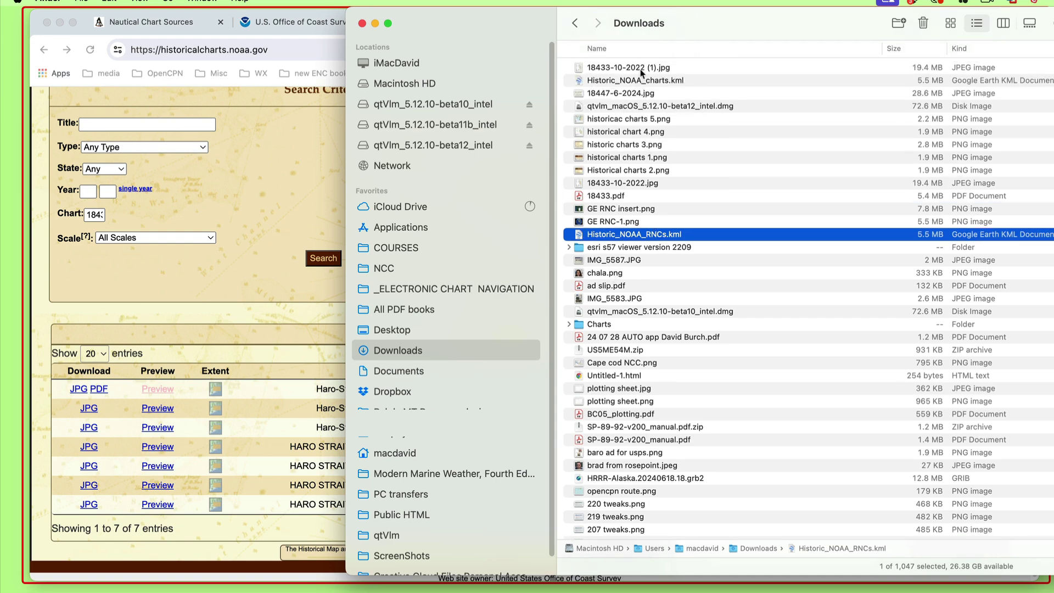
{"action": "double_click", "coordinate": [641, 69]}
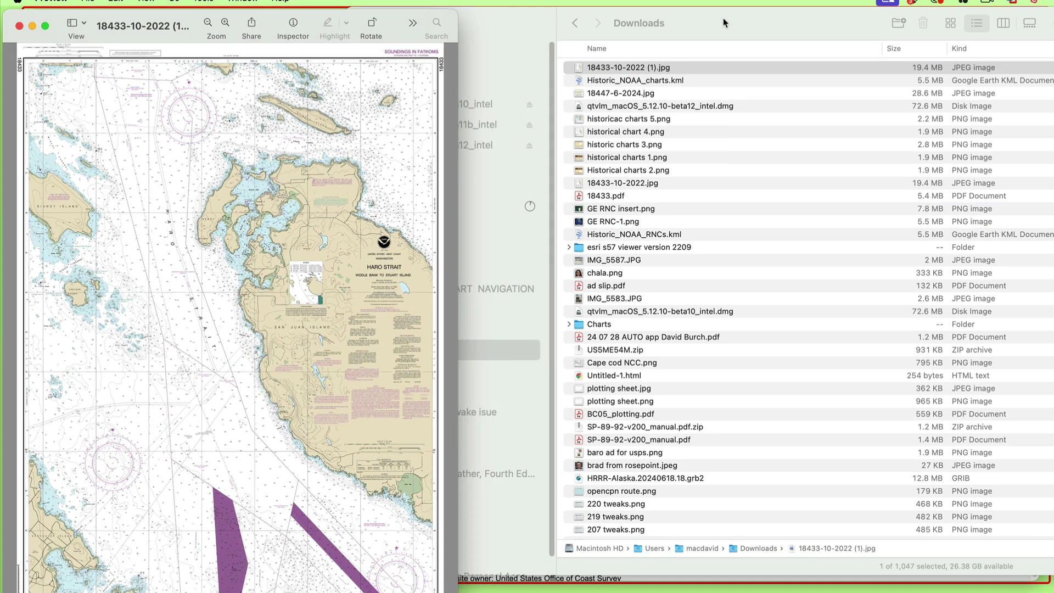
{"action": "key", "text": "super+w"}
{"action": "left_click_drag", "start_coordinate": [310, 15], "coordinate": [646, 15]}
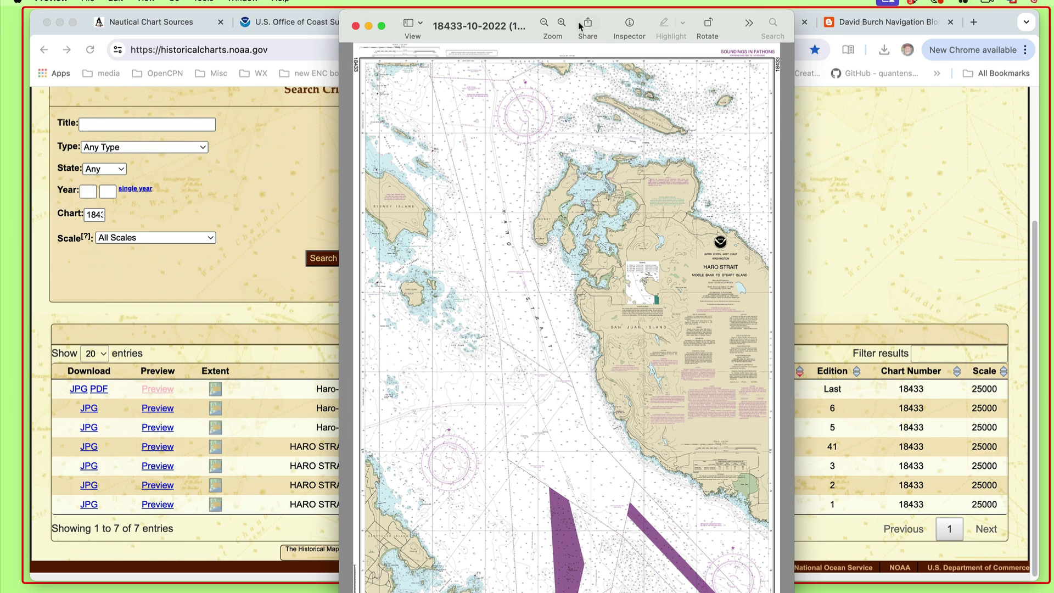
- Enlarge the chart image and widen its window to examine the soundings and shoreline around Andrews Bay
{"action": "left_click", "coordinate": [561, 21]}
{"action": "left_click", "coordinate": [562, 22]}
{"action": "left_click", "coordinate": [562, 22]}
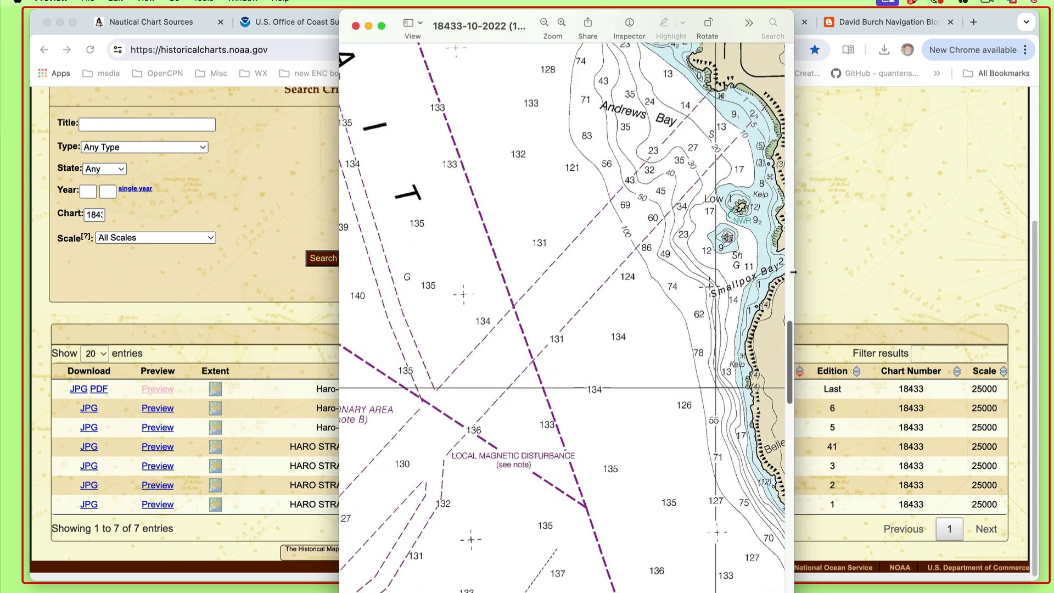
{"action": "left_click_drag", "start_coordinate": [794, 273], "coordinate": [1052, 273]}
{"action": "scroll", "coordinate": [696, 318], "scroll_direction": "up", "scroll_amount": 5}
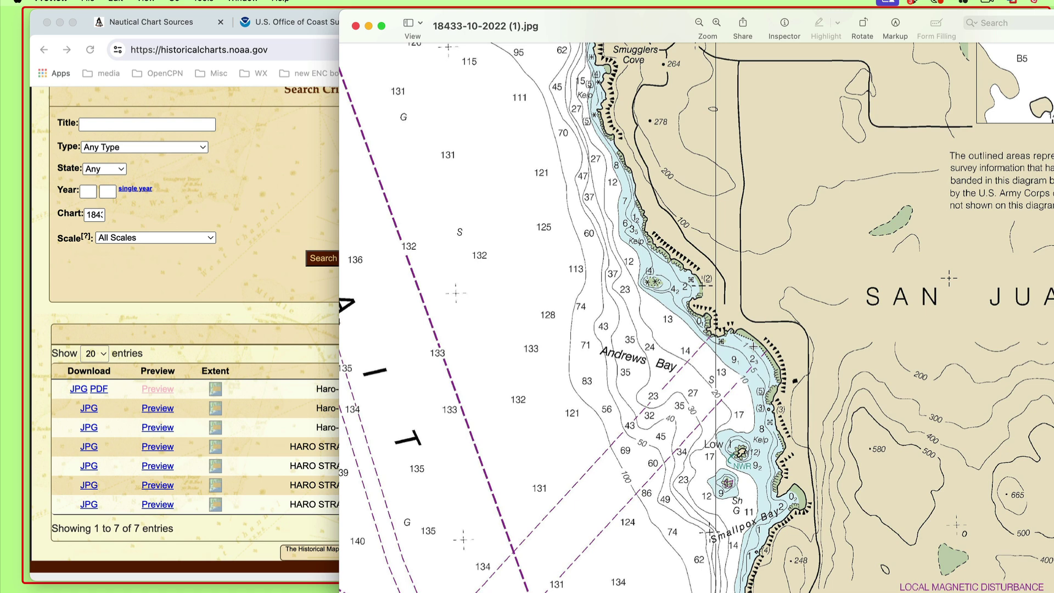
{"action": "scroll", "coordinate": [754, 347], "scroll_direction": "down", "scroll_amount": 4}
{"action": "scroll", "coordinate": [745, 418], "scroll_direction": "up", "scroll_amount": 4}
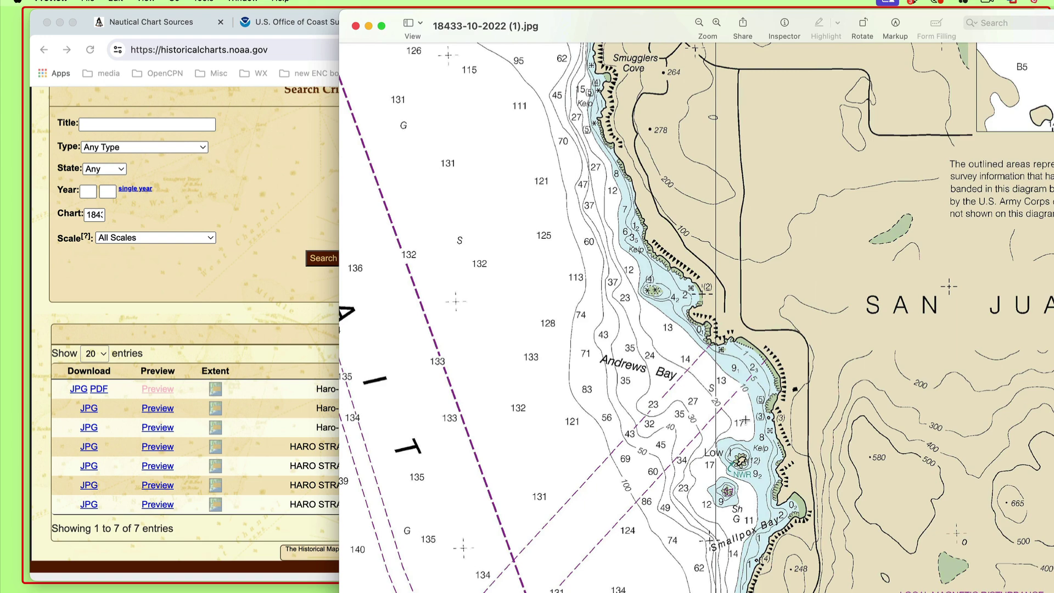
- Follow the San Juan Island coast north on the chart and examine the Mosquito Bay, Mitchell Bay and Garrison Bay area
{"action": "scroll", "coordinate": [746, 419], "scroll_direction": "up", "scroll_amount": 4}
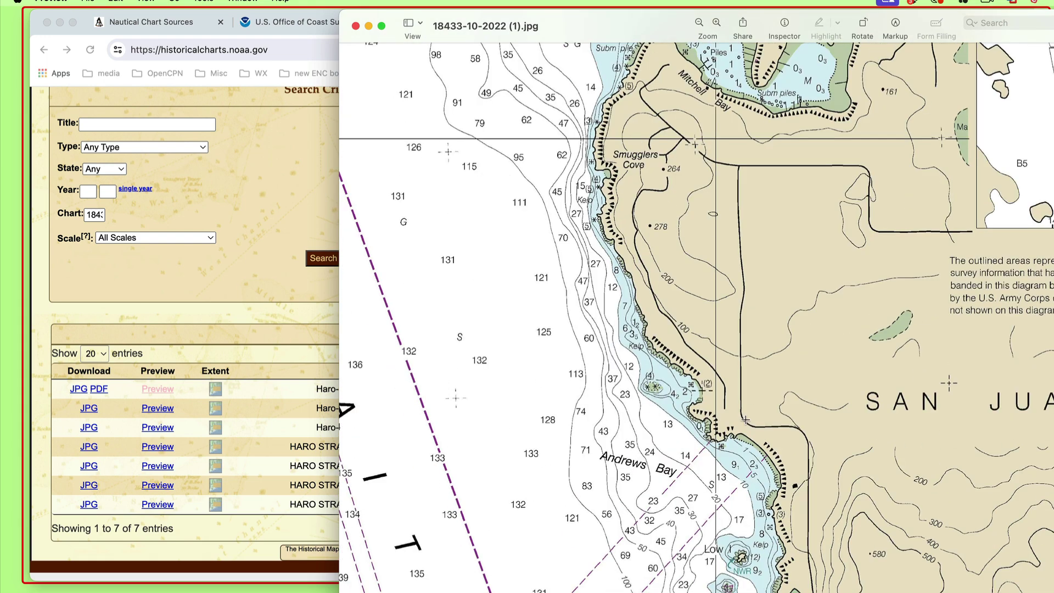
{"action": "scroll", "coordinate": [706, 354], "scroll_direction": "up", "scroll_amount": 10}
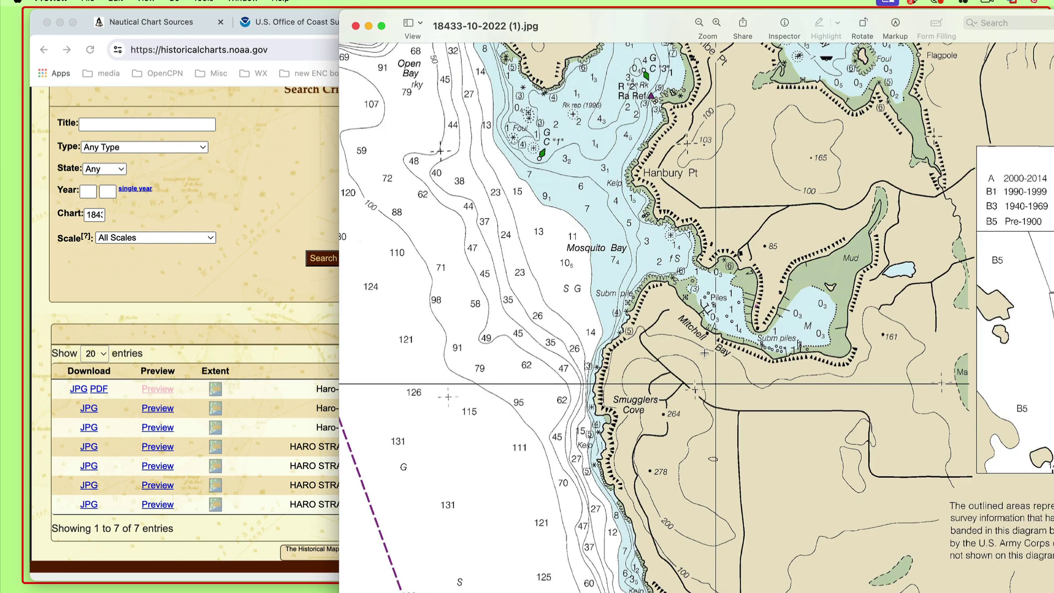
{"action": "scroll", "coordinate": [705, 353], "scroll_direction": "up", "scroll_amount": 8}
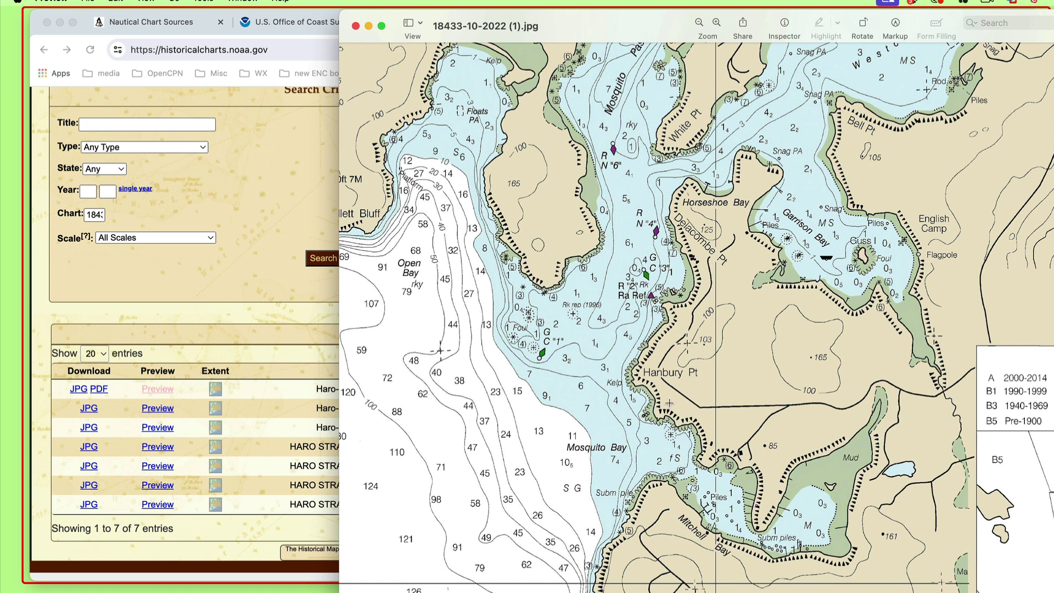
{"action": "left_click_drag", "start_coordinate": [893, 275], "coordinate": [697, 395]}
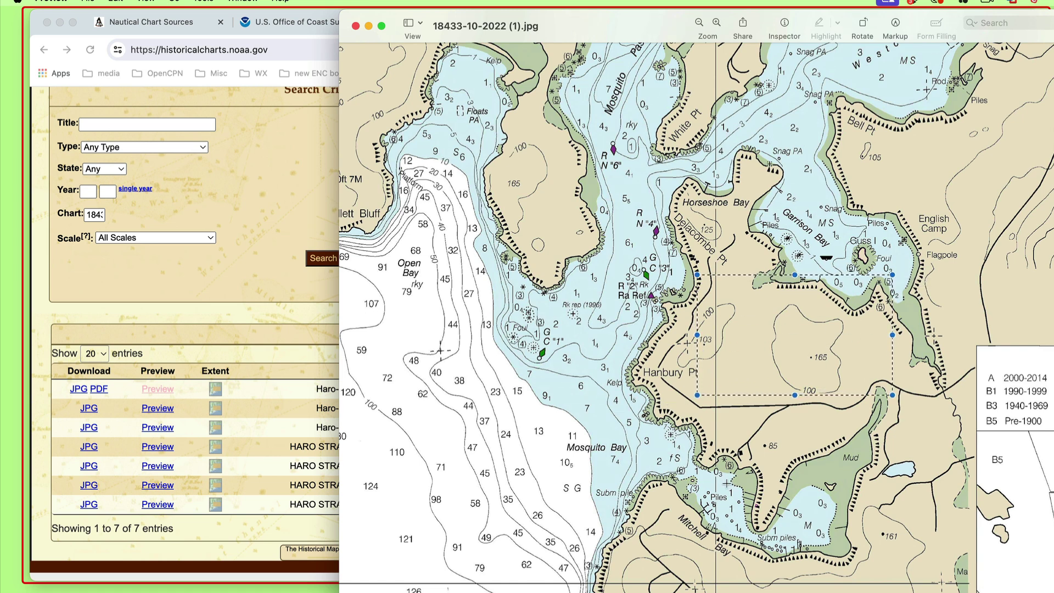
{"action": "left_click", "coordinate": [713, 471]}
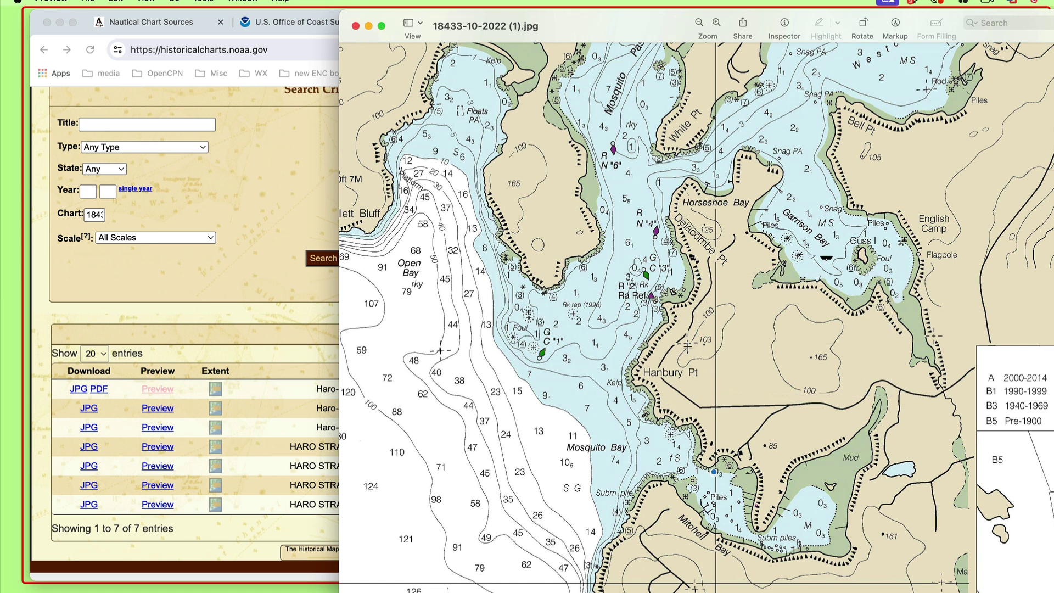